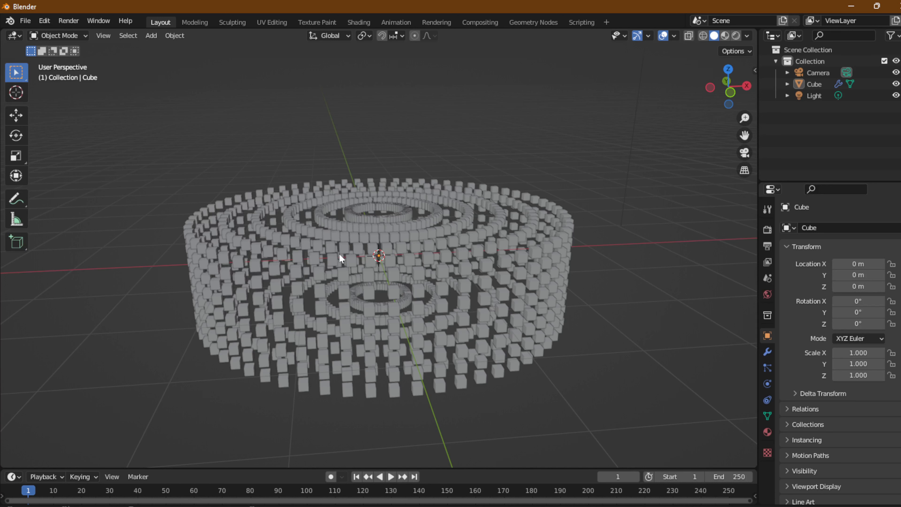
- Start a new General file, discarding the unsaved changes to the current scene
scroll(340, 261, "down", 5)
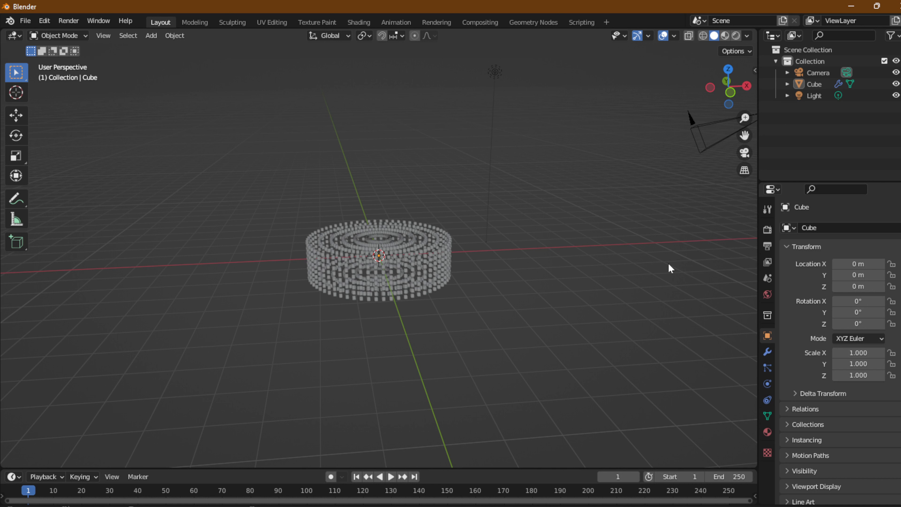
left_click(404, 263)
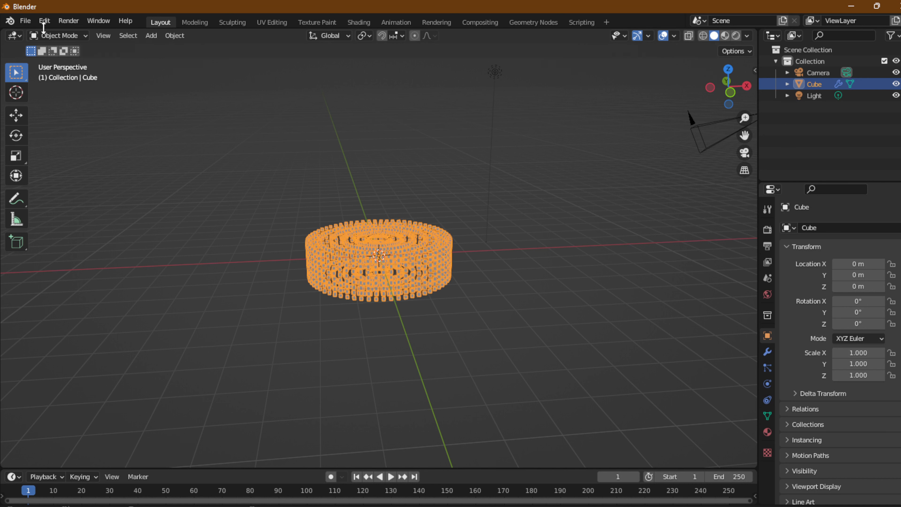
left_click(25, 20)
mouse_move(105, 31)
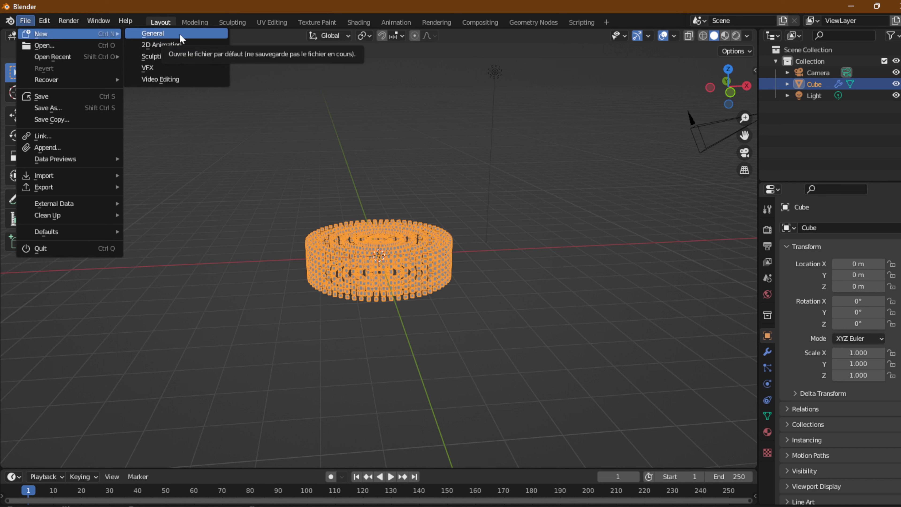
left_click(187, 35)
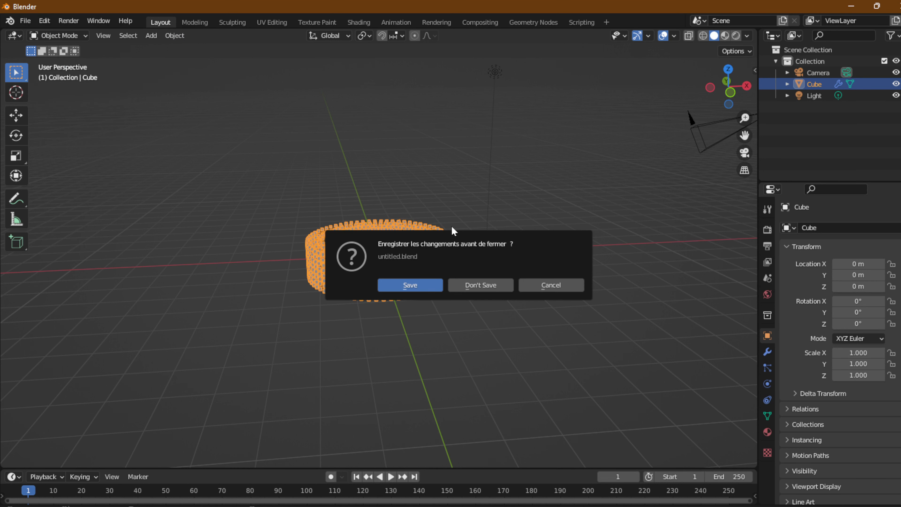
left_click(481, 287)
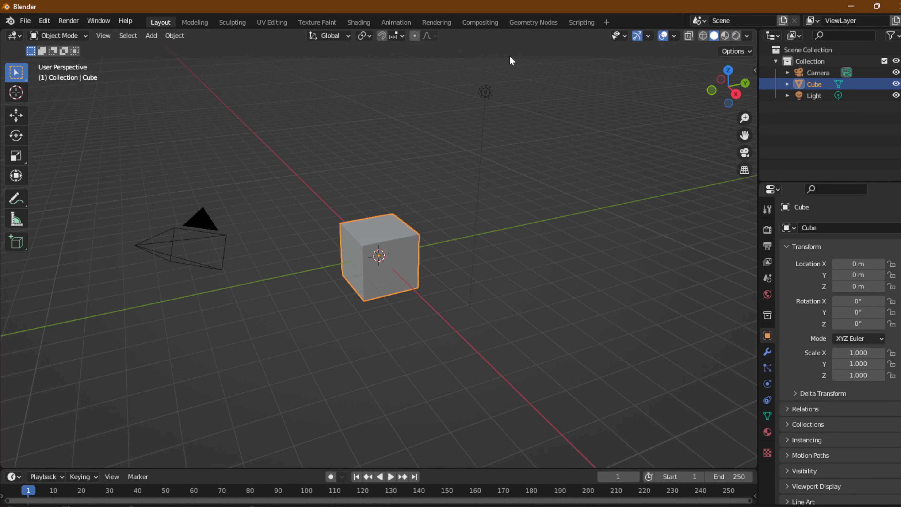
- Switch to the Geometry Nodes workspace and create a new geometry node tree on the default cube
left_click(531, 23)
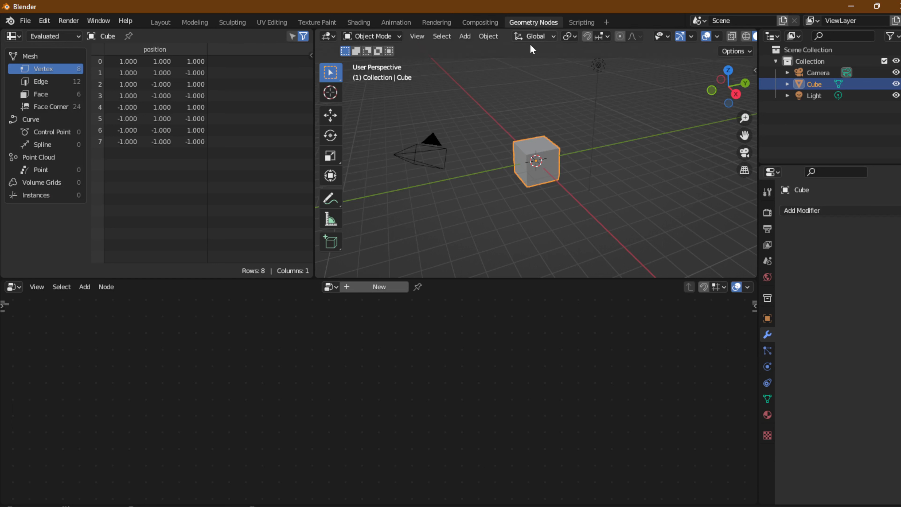
left_click(373, 287)
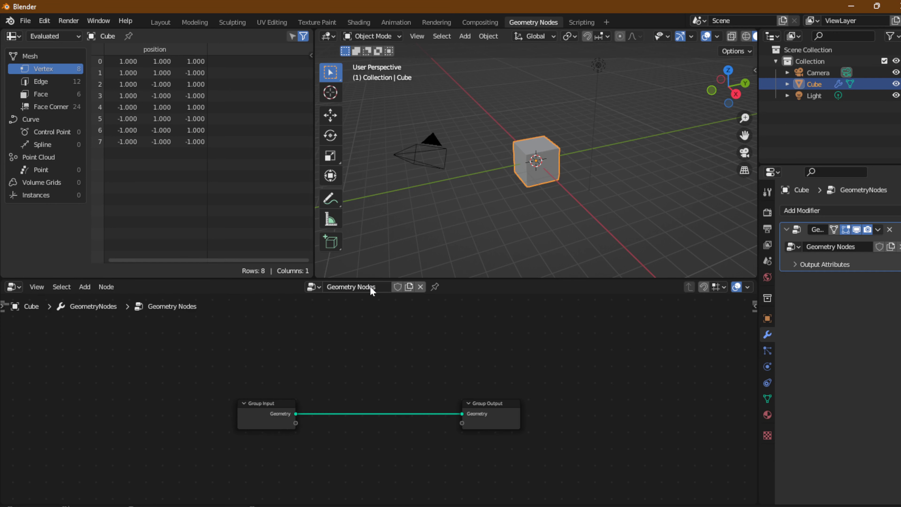
scroll(346, 384, "up", 2)
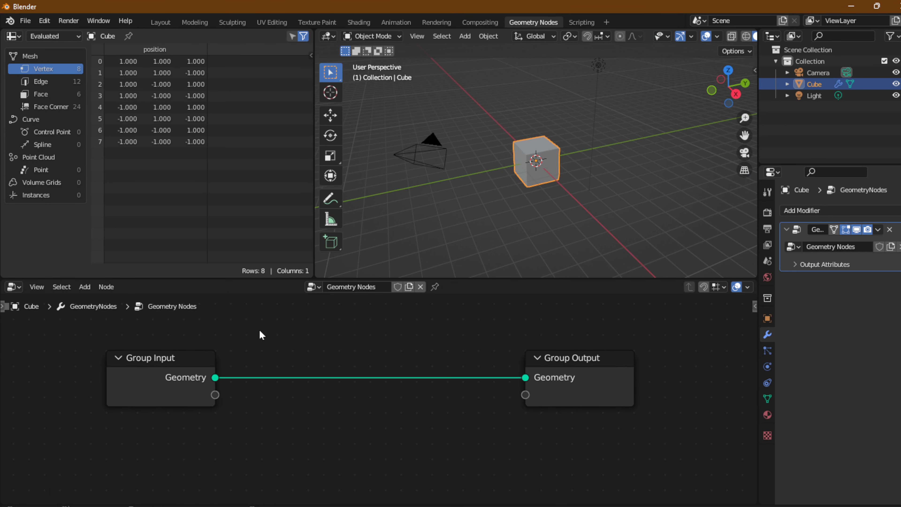
- Delete the Group Input node from the node tree
left_click(135, 373)
left_click(550, 383)
left_click(175, 381)
key("Delete")
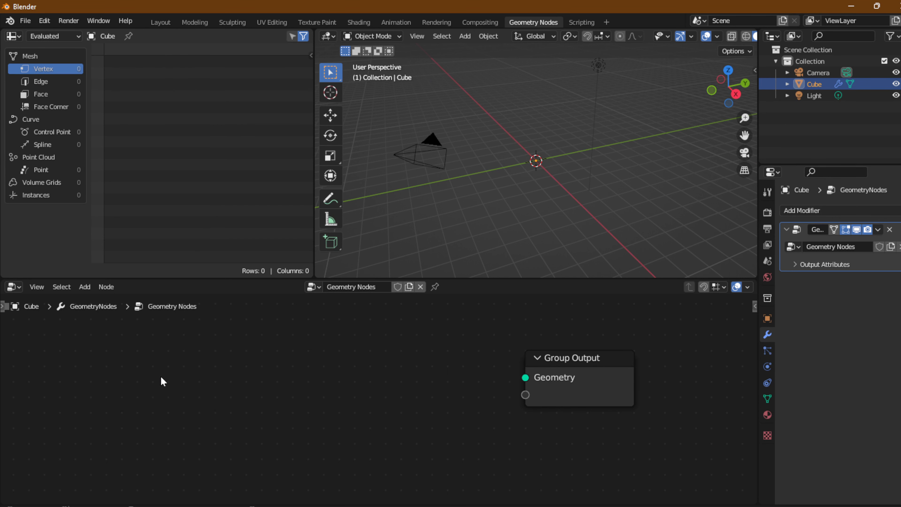
- Add a Cone mesh primitive node and connect its Mesh output to the Group Output's Geometry input
left_click(83, 287)
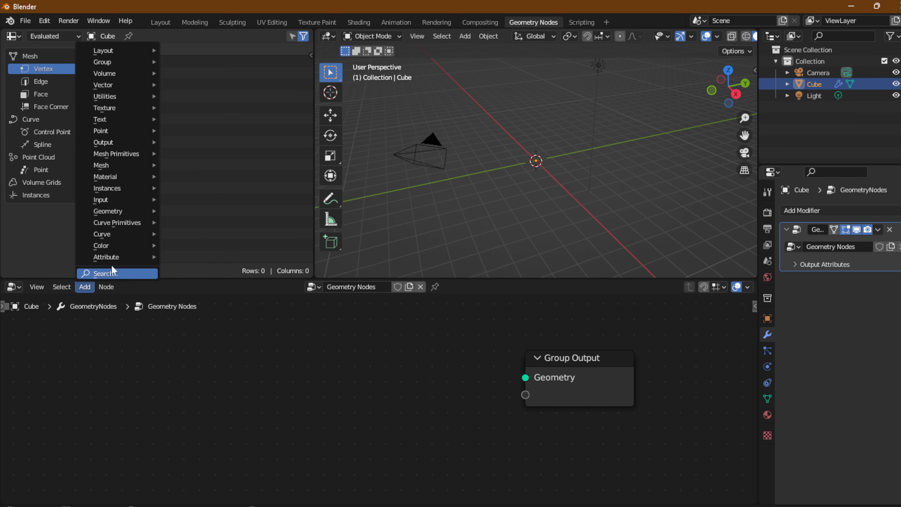
mouse_move(107, 154)
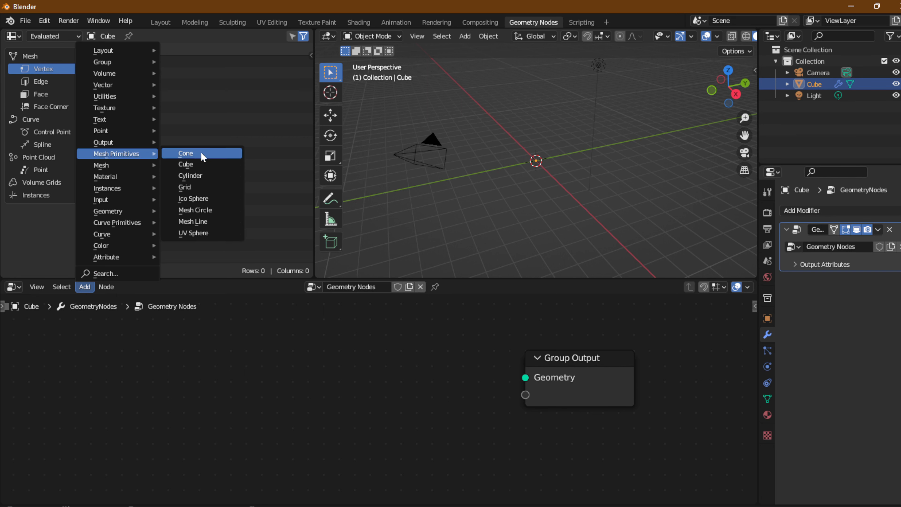
left_click(202, 154)
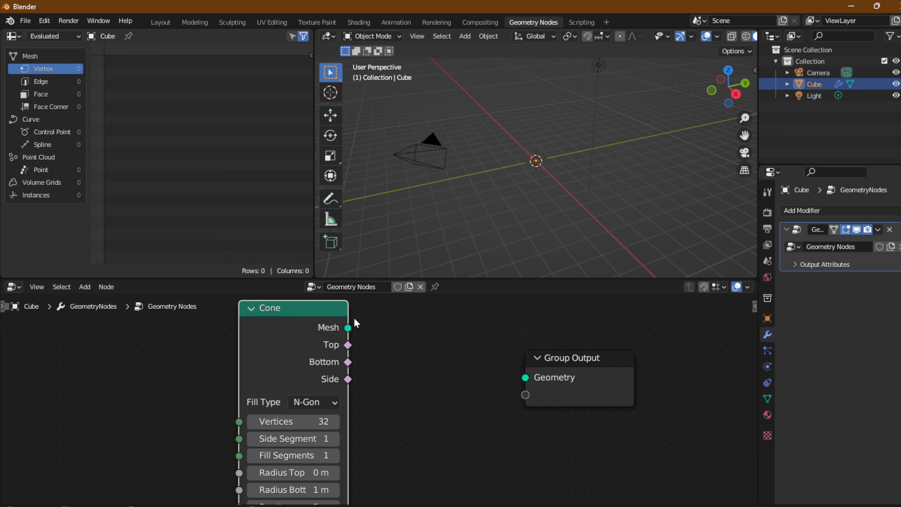
left_click_drag(348, 327, 524, 377)
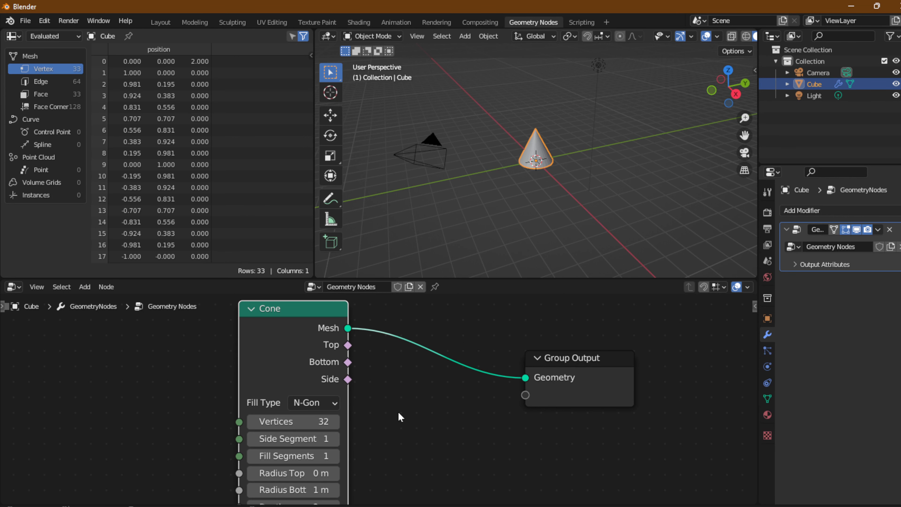
- Space the Cone and Group Output nodes farther apart and set the cone's vertices to 138
left_click_drag(310, 366, 116, 383)
left_click_drag(573, 388, 635, 375)
mouse_move(76, 440)
left_mouse_down()
mouse_move(63, 440)
mouse_move(107, 440)
mouse_move(53, 440)
mouse_move(117, 440)
mouse_move(76, 438)
left_mouse_up()
scroll(294, 440, "down", 2)
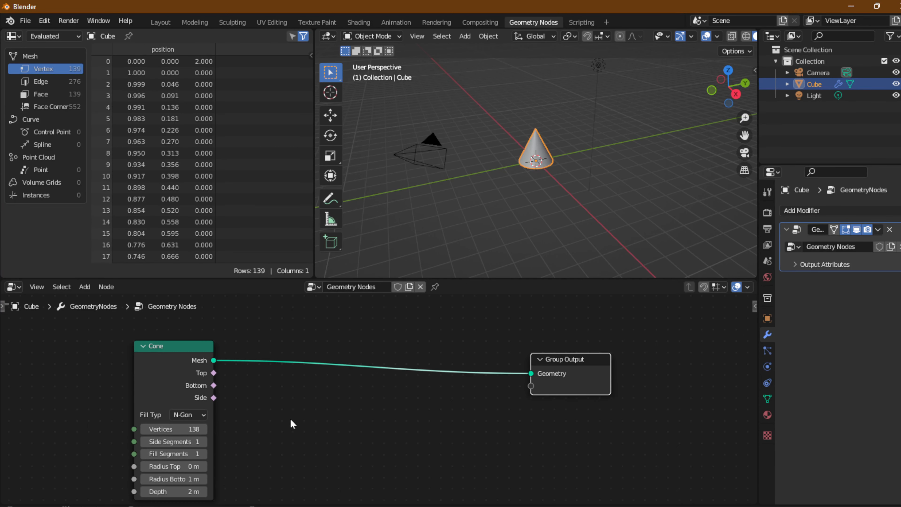
middle_click_drag(290, 420, 288, 389)
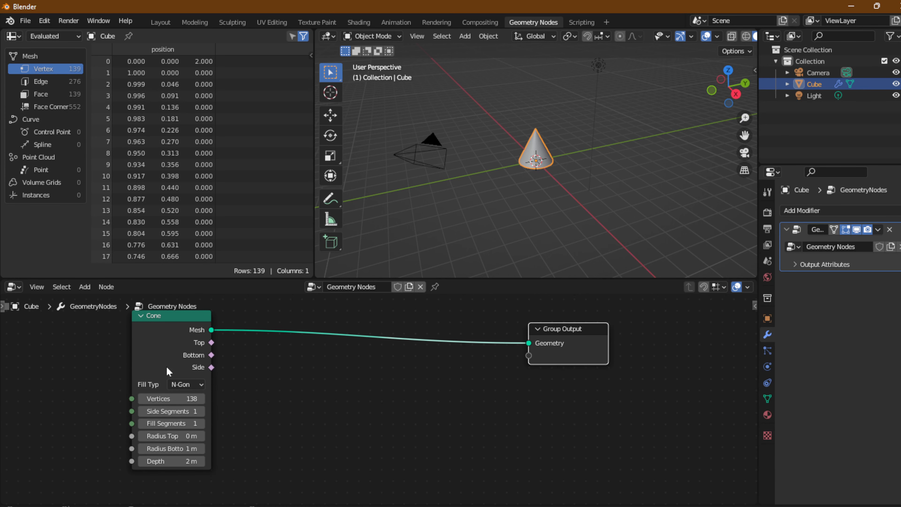
- Insert an Instance on Points node between the Cone and Group Output nodes, making room between it and the Cone
left_click(84, 287)
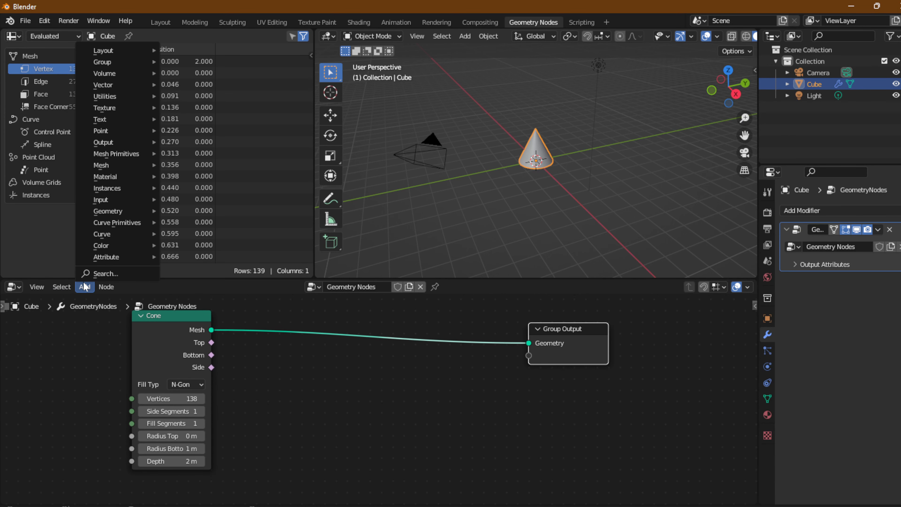
mouse_move(148, 188)
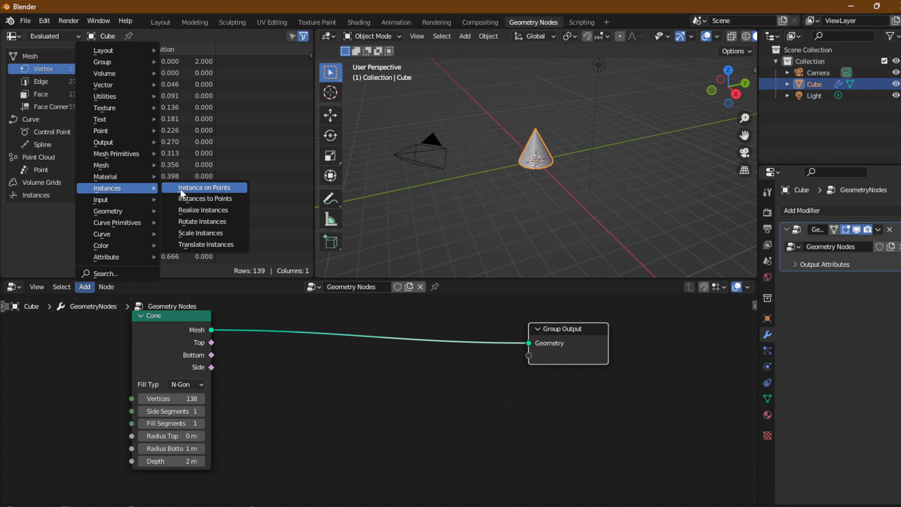
left_click(208, 188)
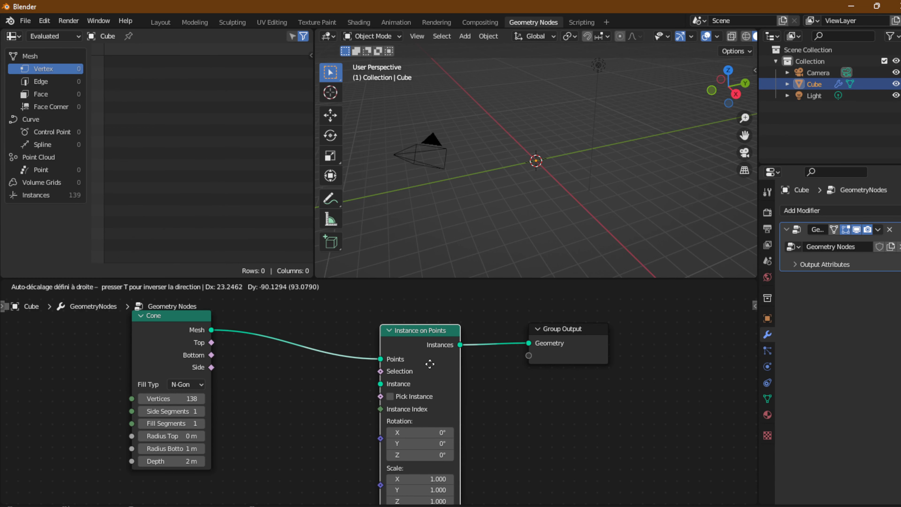
left_click(428, 355)
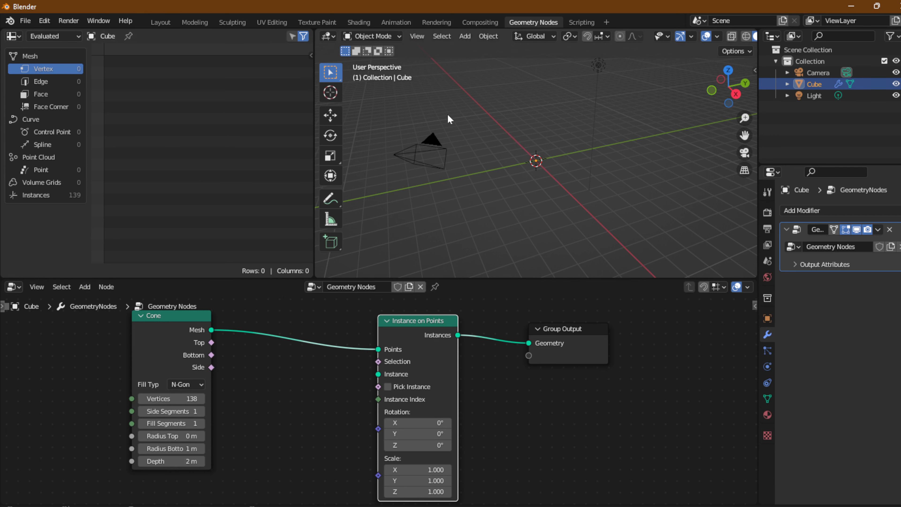
key("g")
left_click(301, 365)
left_click_drag(421, 360, 462, 364)
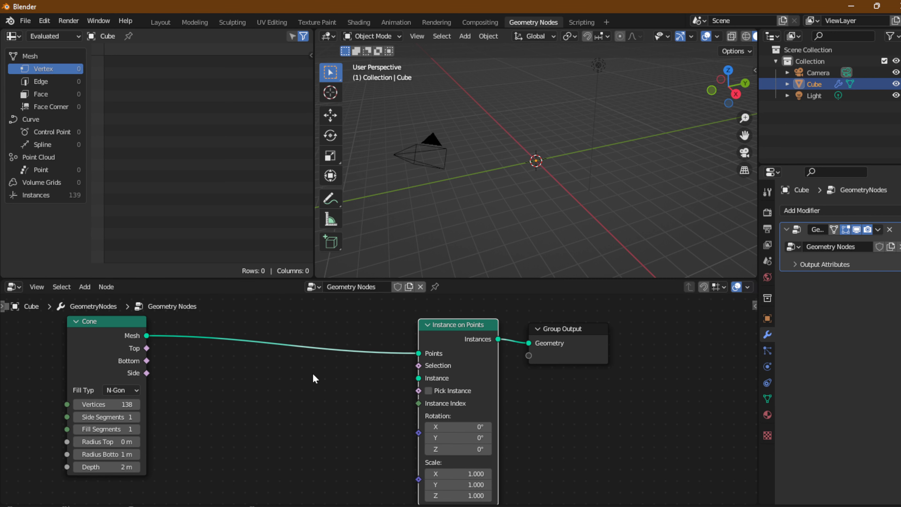
- Add a Cube mesh primitive node and connect its Mesh output to the Instance input of Instance on Points
left_click(88, 288)
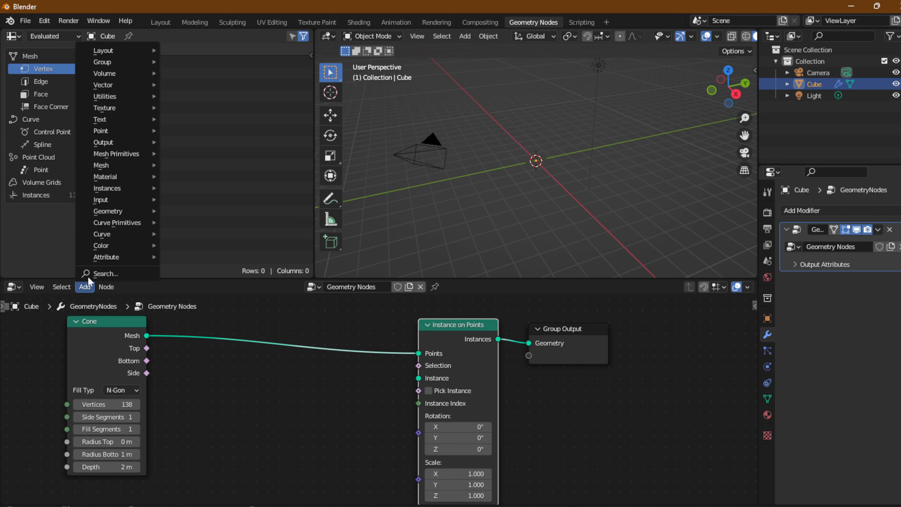
mouse_move(110, 157)
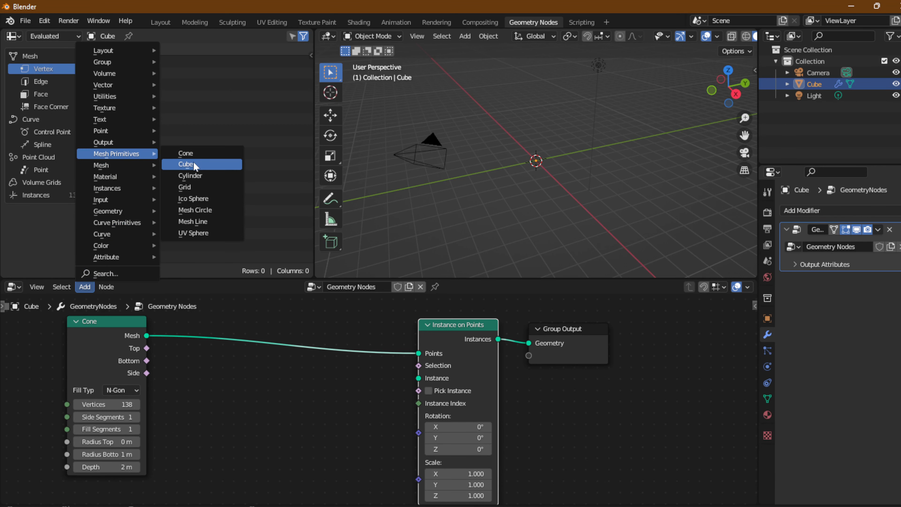
left_click(185, 164)
left_click(350, 391)
left_click_drag(359, 390, 426, 382)
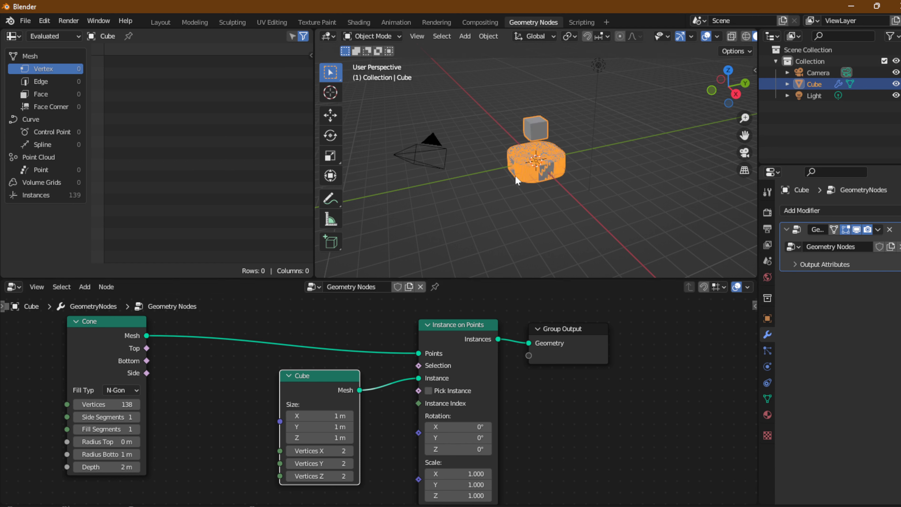
- Set the Cube node's size to 0.1 m on the X, Y and Z axes
left_click(319, 415)
type("0")
key("Return")
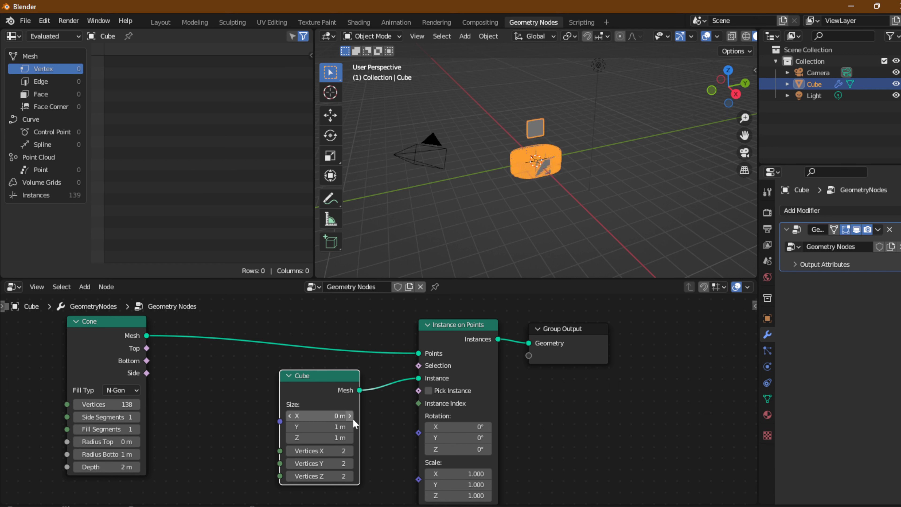
left_click_drag(339, 427, 305, 438)
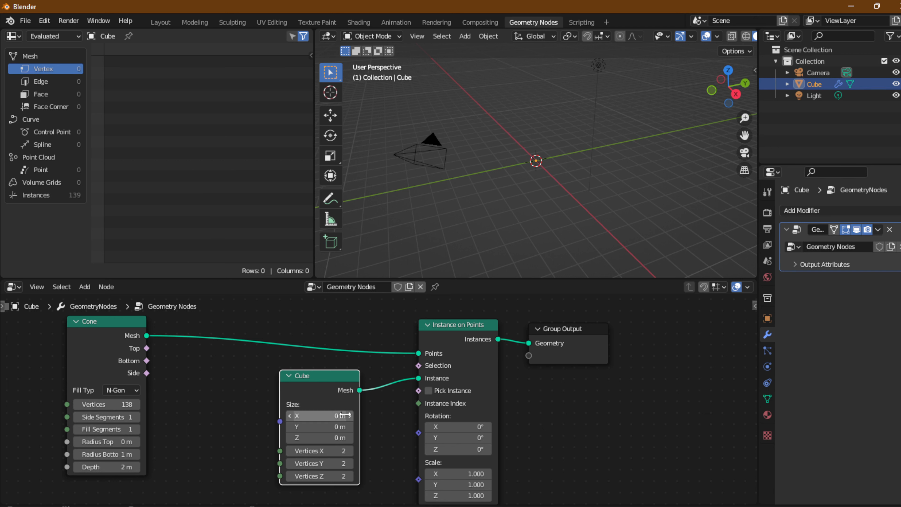
left_click(350, 416)
left_click(351, 426)
left_click(352, 437)
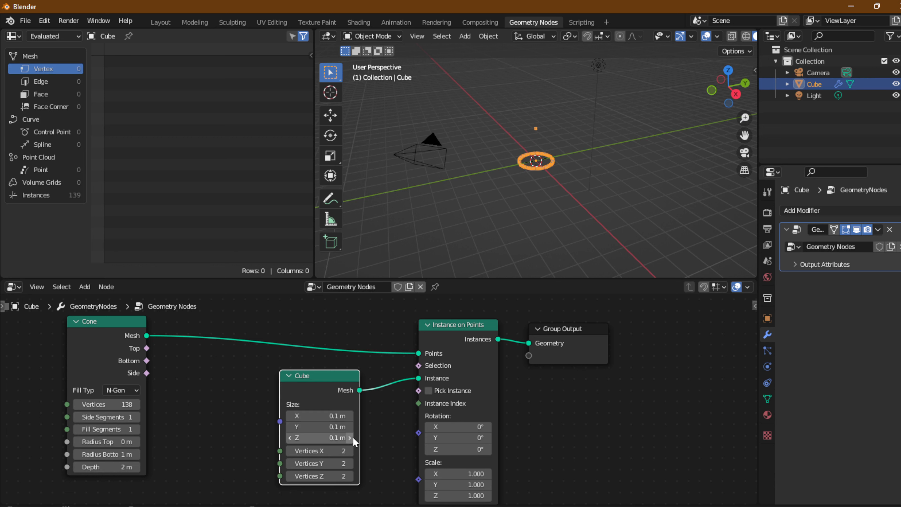
- Examine the ring of cube instances up close and from a lower angle in the 3D view
scroll(577, 183, "up", 5)
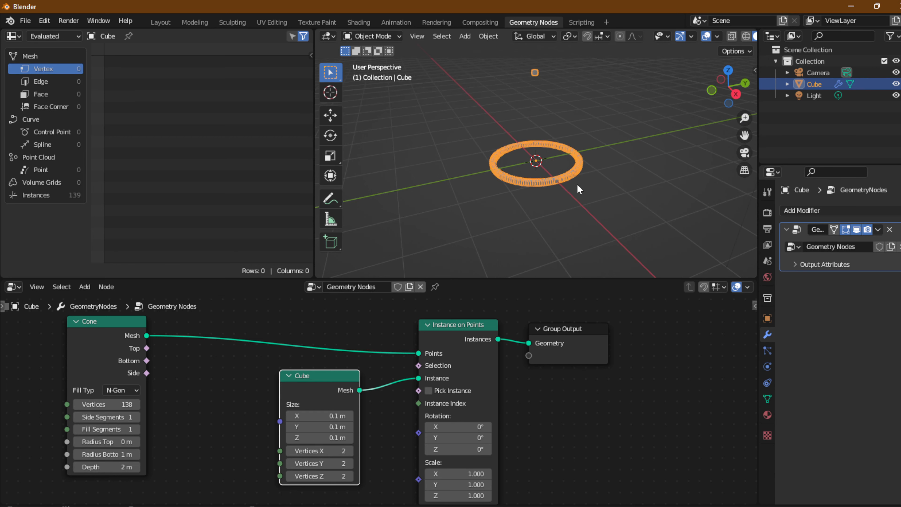
scroll(576, 183, "down", 5)
scroll(577, 183, "up", 6)
scroll(576, 183, "up", 5)
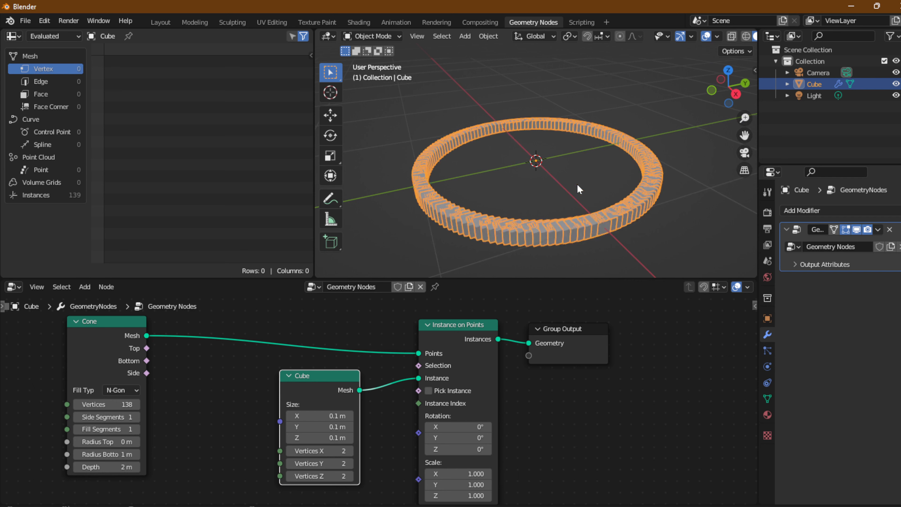
scroll(576, 183, "down", 3)
middle_click_drag(576, 183, 564, 201)
scroll(585, 171, "down", 3)
scroll(586, 171, "up", 2)
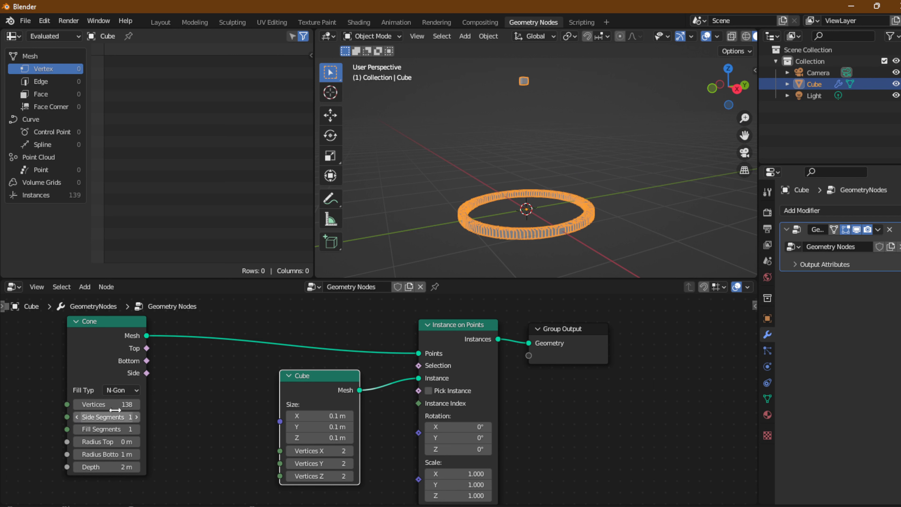
- Set the Cone node to 30 vertices, 9 side segments and 10 fill segments
left_click_drag(90, 404, 71, 403)
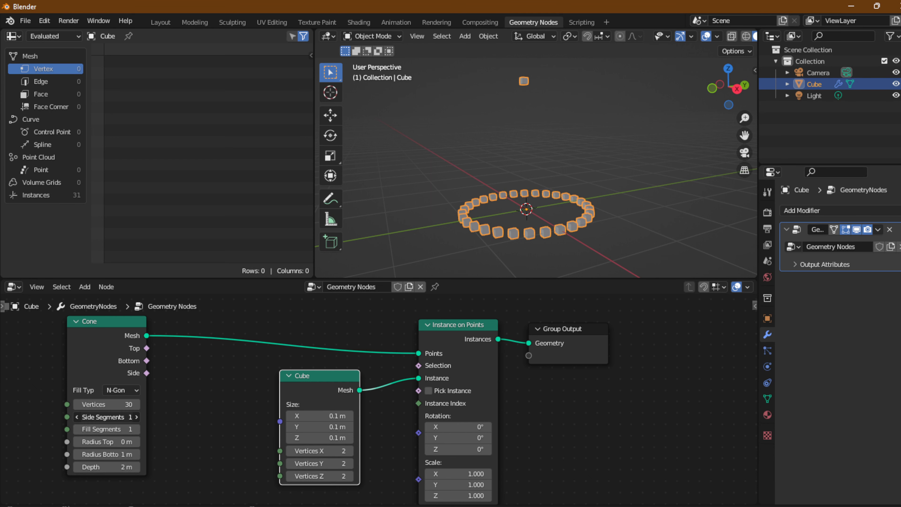
mouse_move(106, 416)
left_mouse_down()
mouse_move(128, 417)
mouse_move(107, 417)
left_mouse_up()
left_click(106, 429)
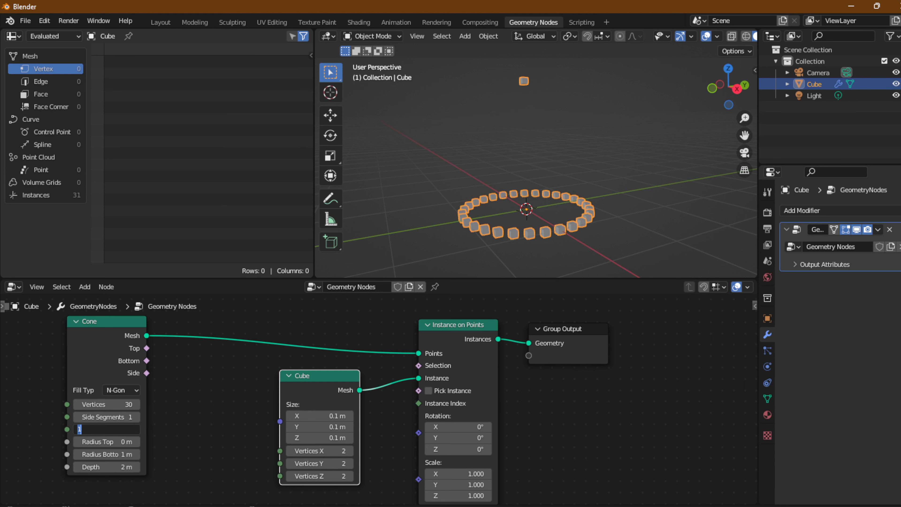
left_click(529, 214)
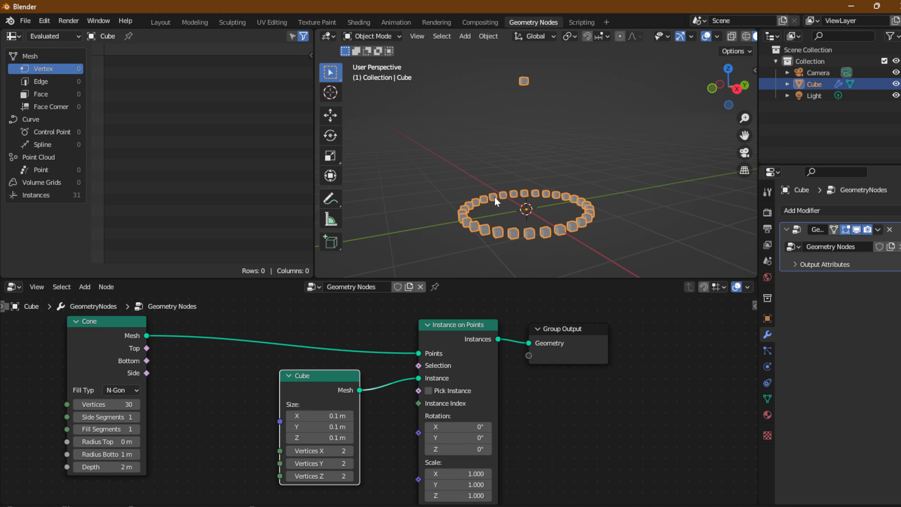
left_click_drag(111, 427, 127, 417)
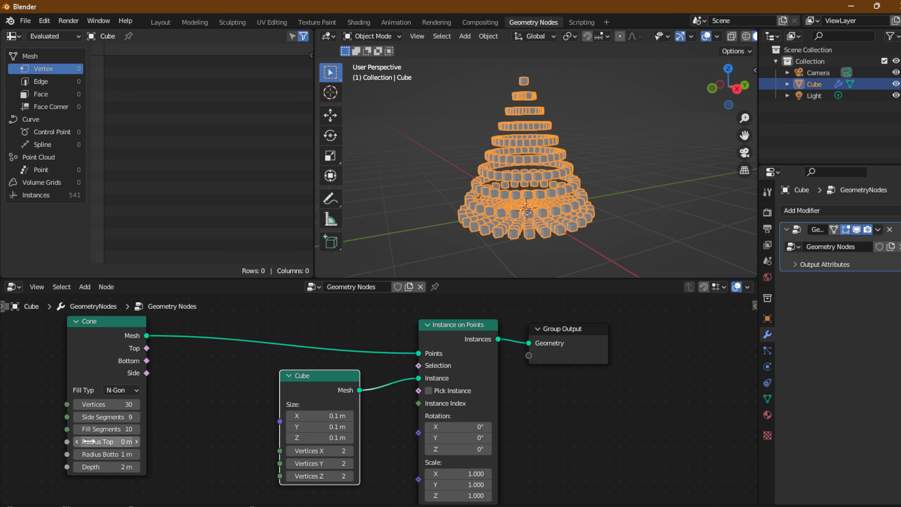
- Set the Cone node's top radius to 0.1 m
left_click(111, 442)
left_click(174, 401)
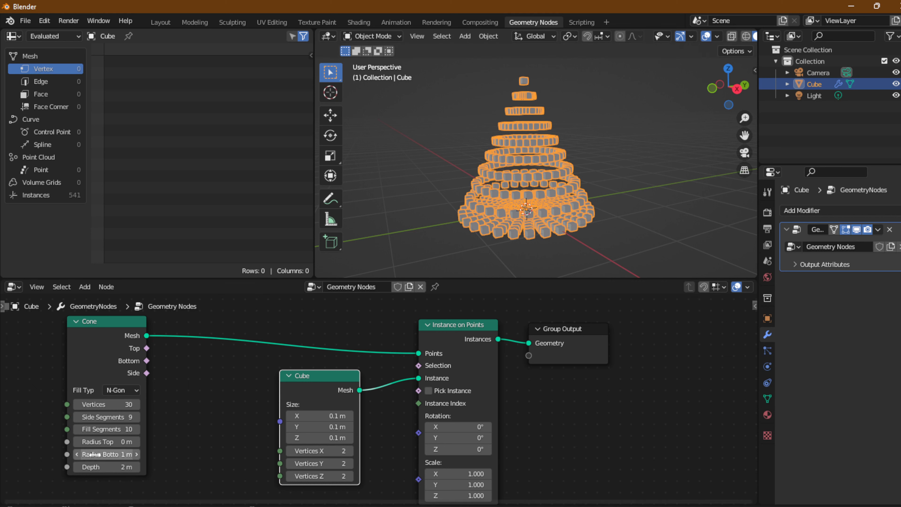
mouse_move(92, 442)
left_mouse_down()
mouse_move(142, 441)
mouse_move(94, 442)
left_mouse_up()
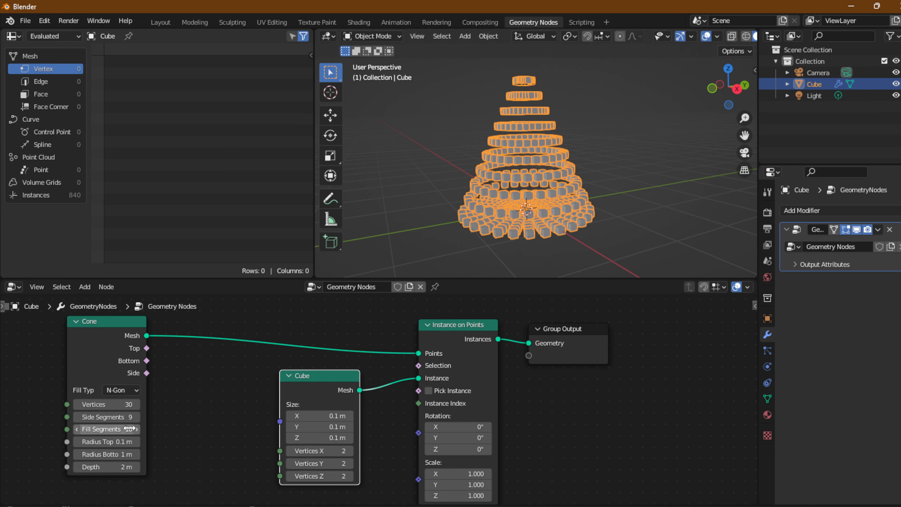
- Set the Cone node's top radius to 1.6 m and its bottom radius to 0.9 m
left_click_drag(106, 454, 133, 441)
left_click(115, 441)
type("é")
left_click(115, 454)
left_click(115, 454)
type("é")
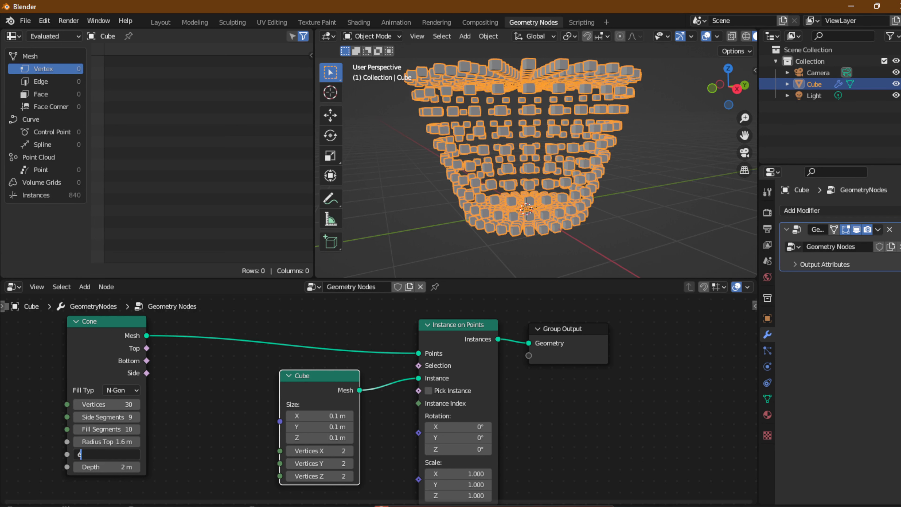
key("Escape")
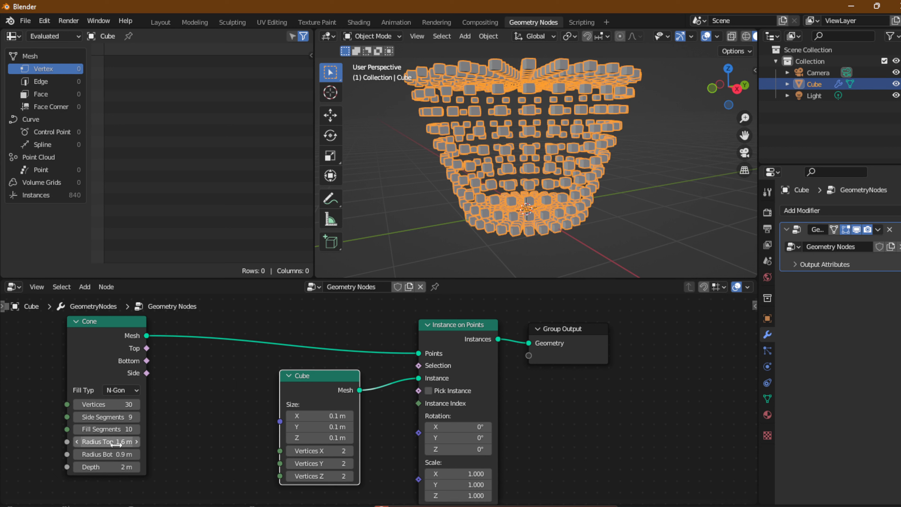
- Set both the top radius and the bottom radius of the Cone node to 2 m
left_click(116, 443)
key("Escape")
left_click(117, 441)
type("2")
left_click(173, 421)
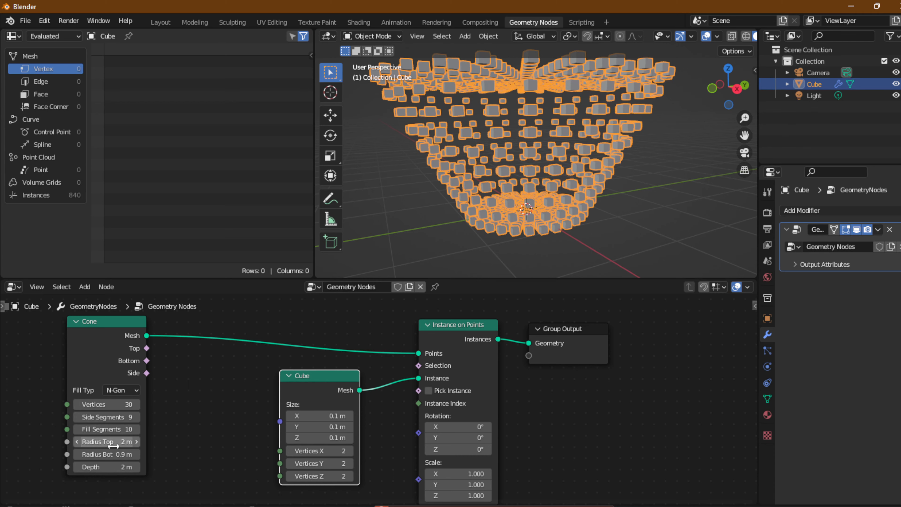
left_click(112, 454)
type("2")
left_click(164, 430)
scroll(507, 189, "down", 5)
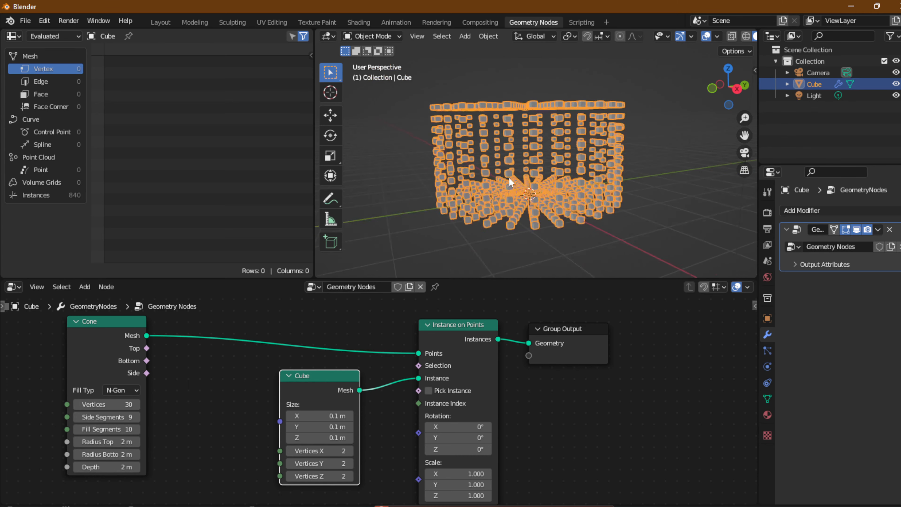
- Set the Cone node's depth to 2.7 m and its top radius to 0.6 m
mouse_move(508, 193)
middle_mouse_down()
mouse_move(581, 193)
mouse_move(553, 230)
mouse_move(525, 186)
middle_mouse_up()
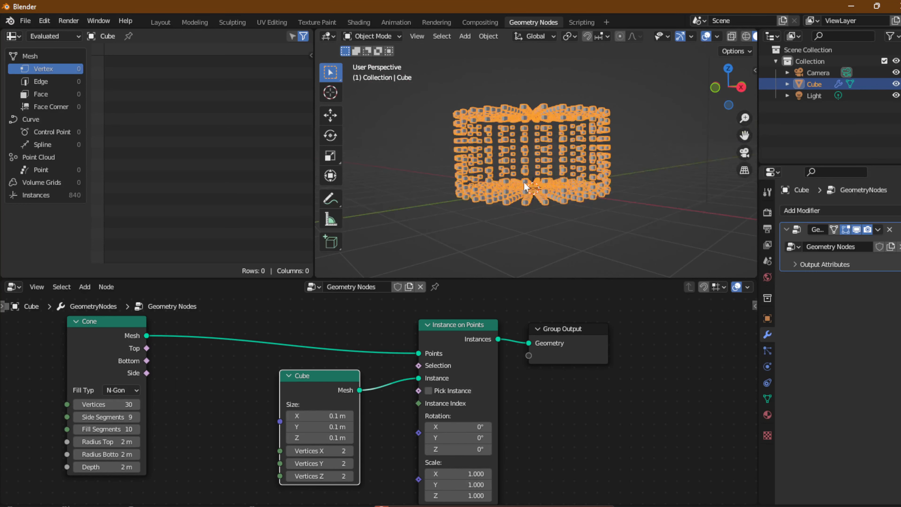
left_click_drag(107, 467, 90, 441)
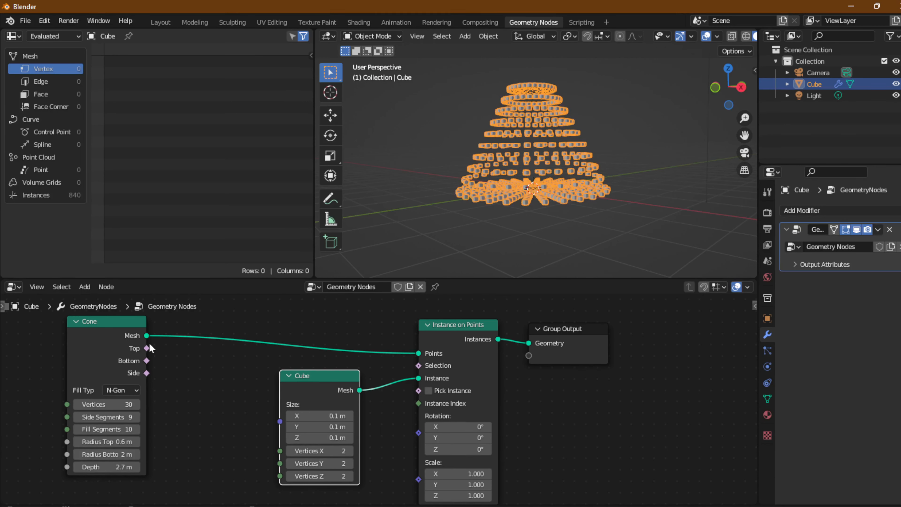
mouse_move(146, 348)
- Delete the Cone node from the geometry node tree
scroll(288, 397, "down", 3)
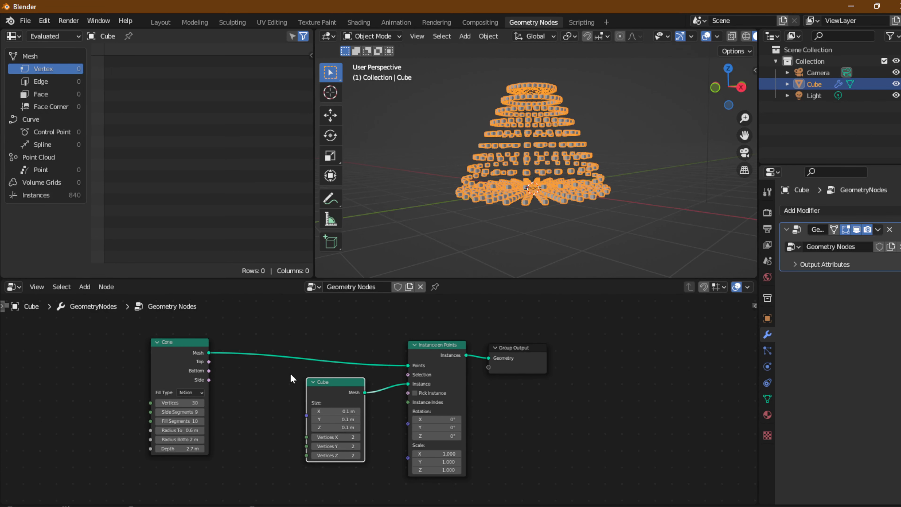
left_click(85, 286)
left_click(166, 352)
key("Delete")
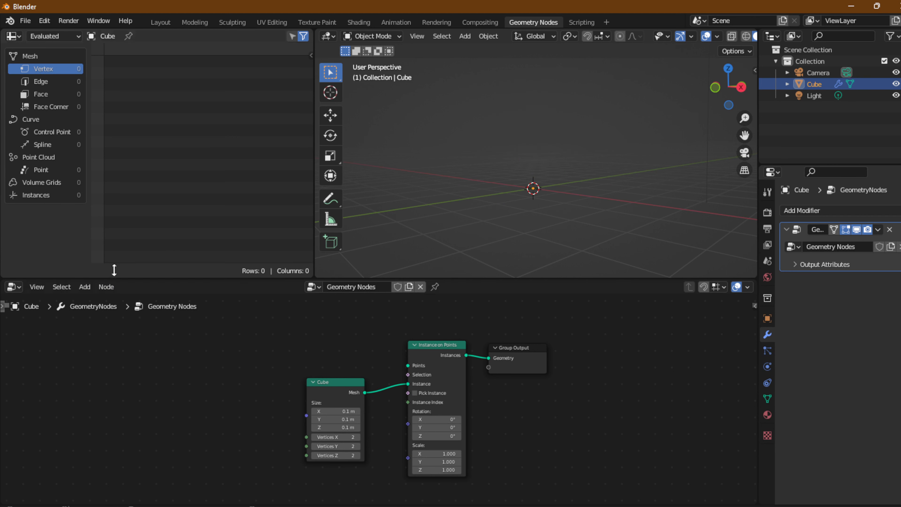
- Add a second Cube mesh primitive node and connect its Mesh output to the Points input of Instance on Points
left_click(84, 286)
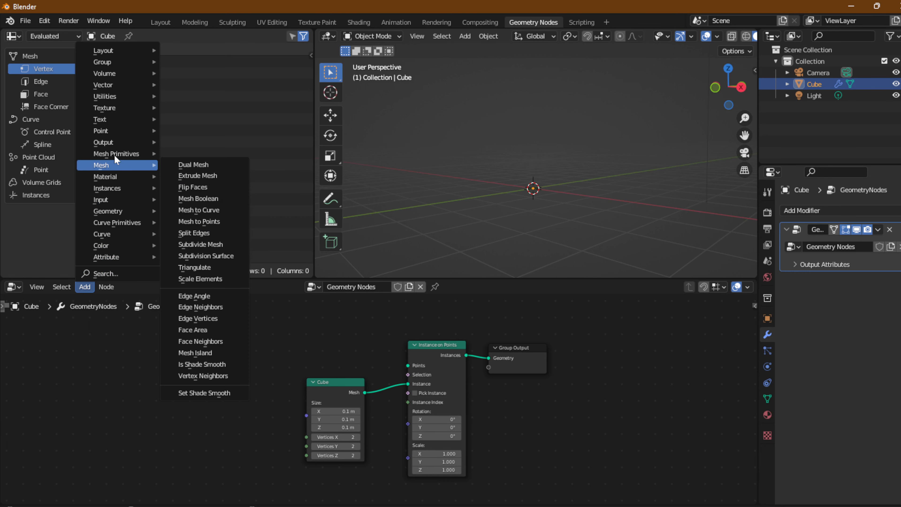
mouse_move(114, 154)
left_click(195, 165)
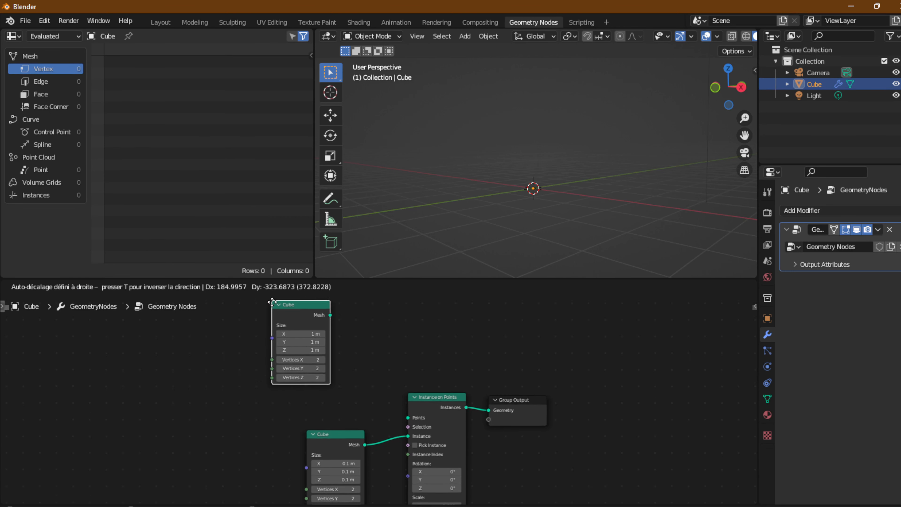
left_click(340, 376)
middle_click_drag(402, 379, 393, 313)
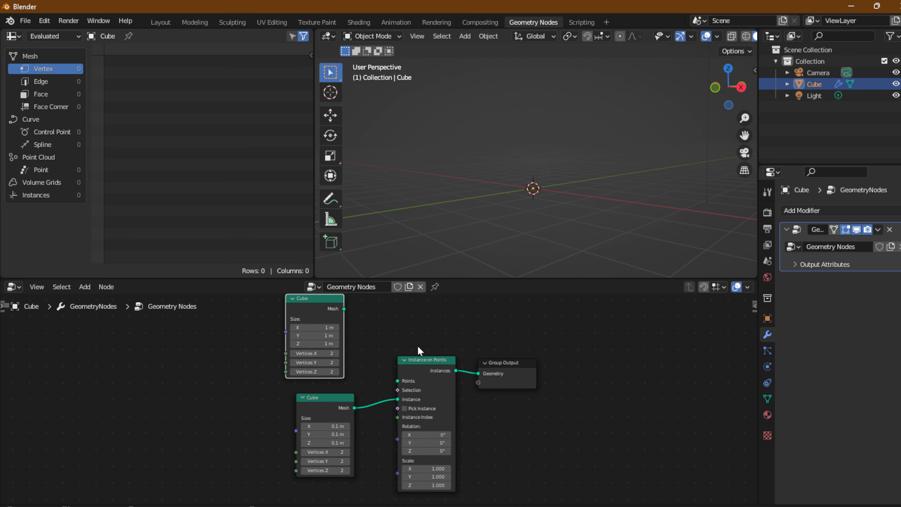
left_click_drag(344, 308, 398, 382)
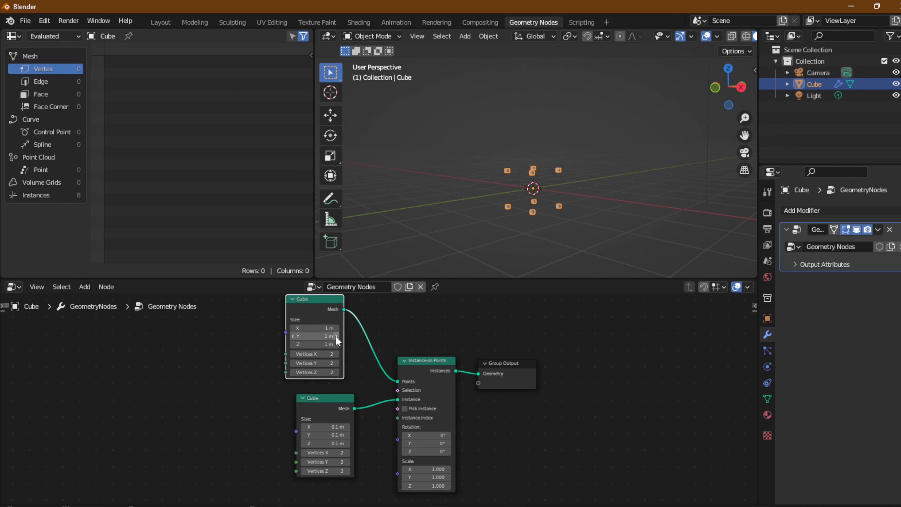
- Set the new Cube node's size to 7.6 × 4.9 × 2.3 m with 10, 7 and 14 vertices on X, Y and Z
scroll(335, 335, "up", 2)
middle_click_drag(335, 335, 362, 367)
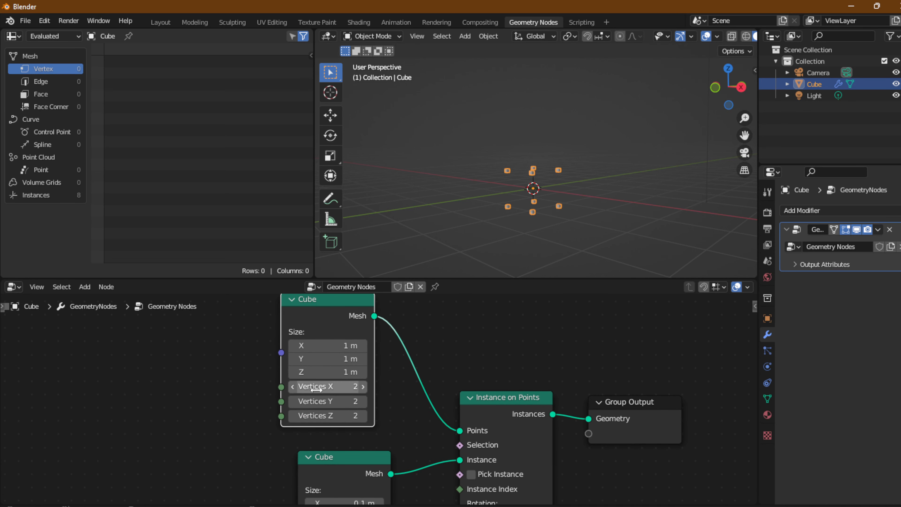
left_click_drag(330, 346, 329, 415)
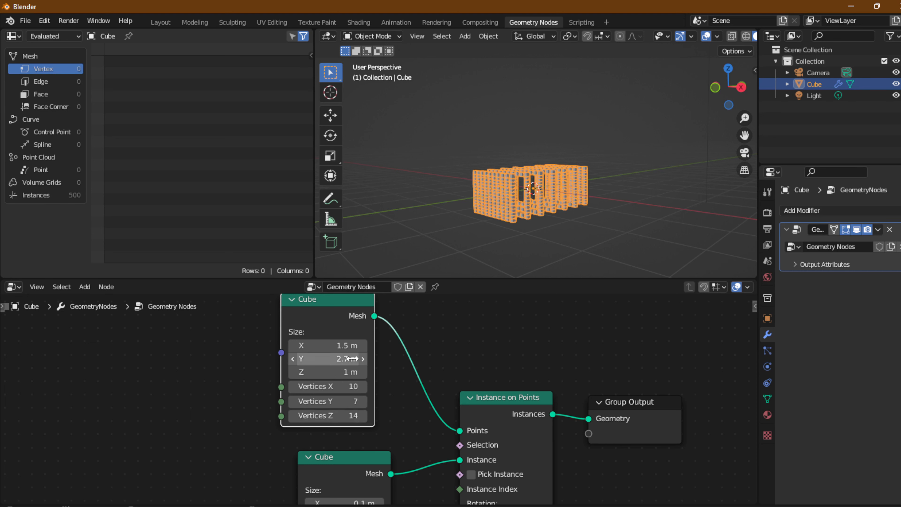
mouse_move(326, 372)
left_mouse_down()
mouse_move(351, 358)
mouse_move(330, 358)
mouse_move(316, 345)
mouse_move(325, 344)
mouse_move(323, 364)
left_mouse_up()
middle_click_drag(434, 224, 504, 259)
- Replace the Cube node feeding Points with a Cylinder node, connecting its Mesh output to the Points input of Instance on Points
scroll(361, 366, "down", 2)
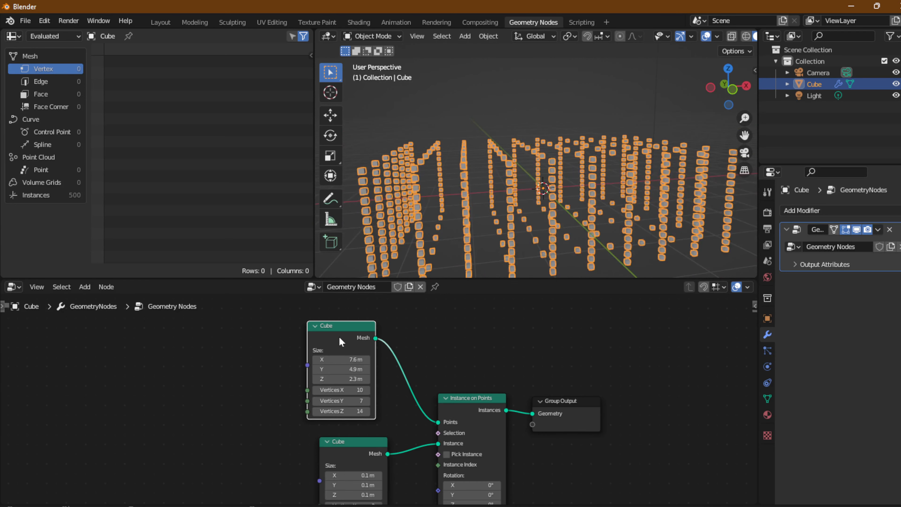
key("x")
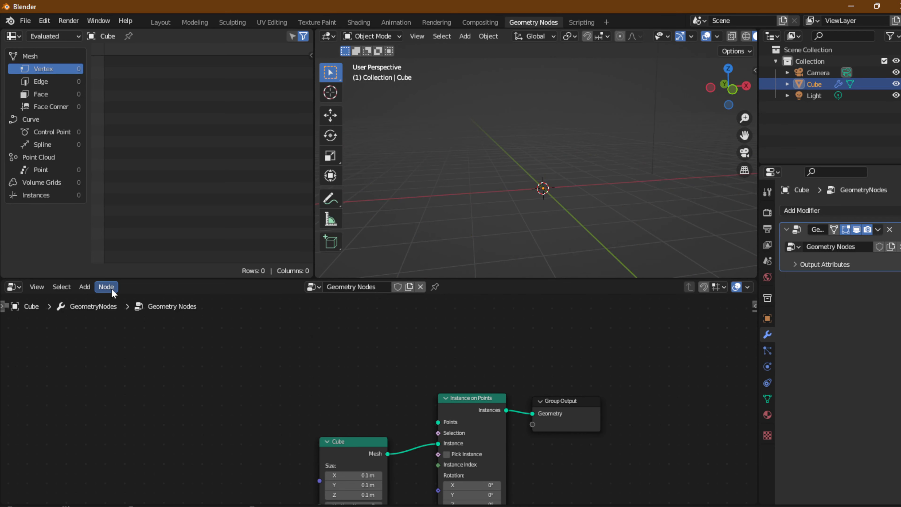
left_click(84, 286)
mouse_move(116, 157)
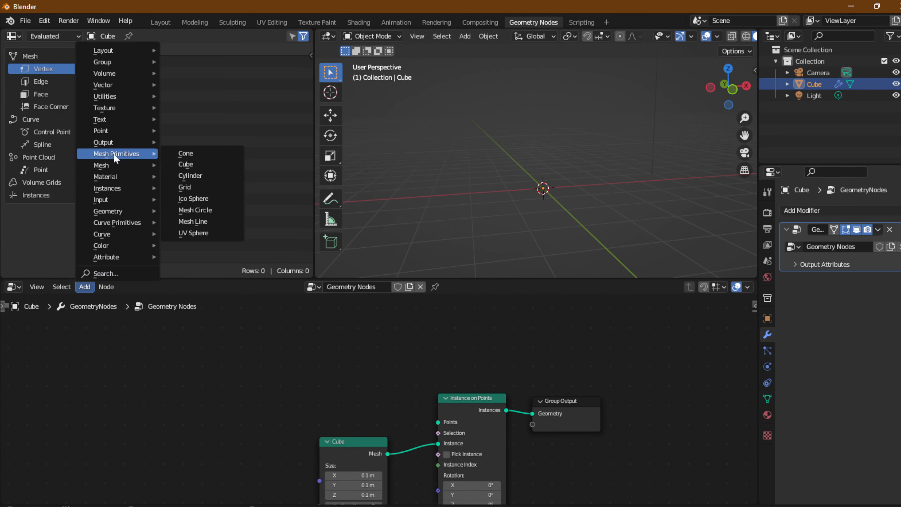
left_click(190, 175)
left_click(352, 318)
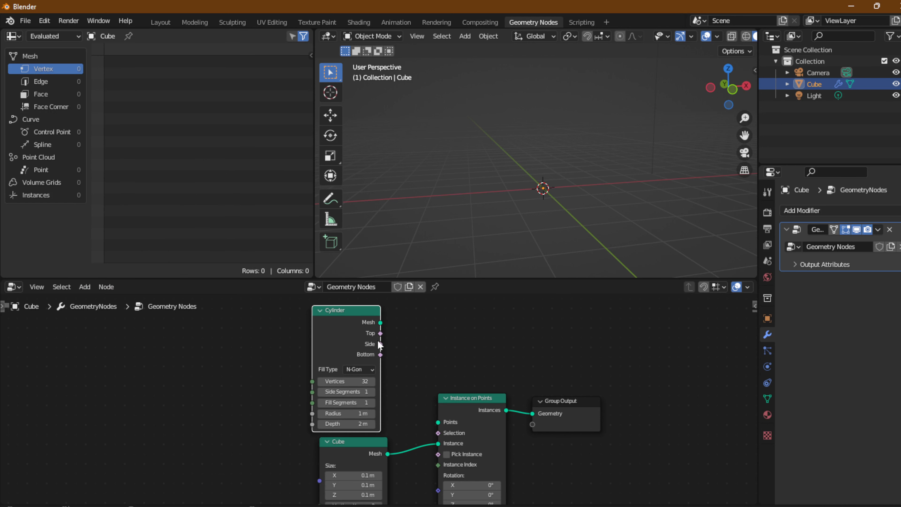
left_click_drag(380, 321, 439, 421)
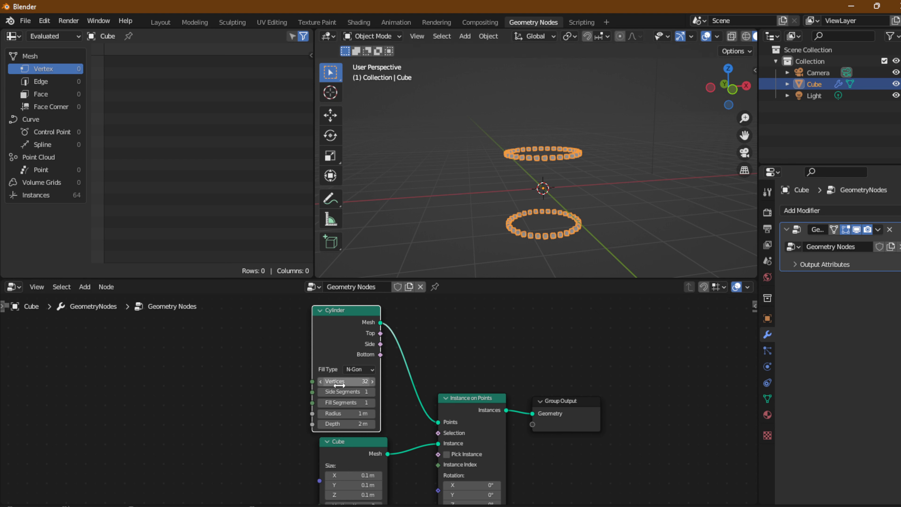
- Set the Cylinder node to 34 vertices, 24 side segments and 4 fill segments
left_click_drag(337, 391, 368, 391)
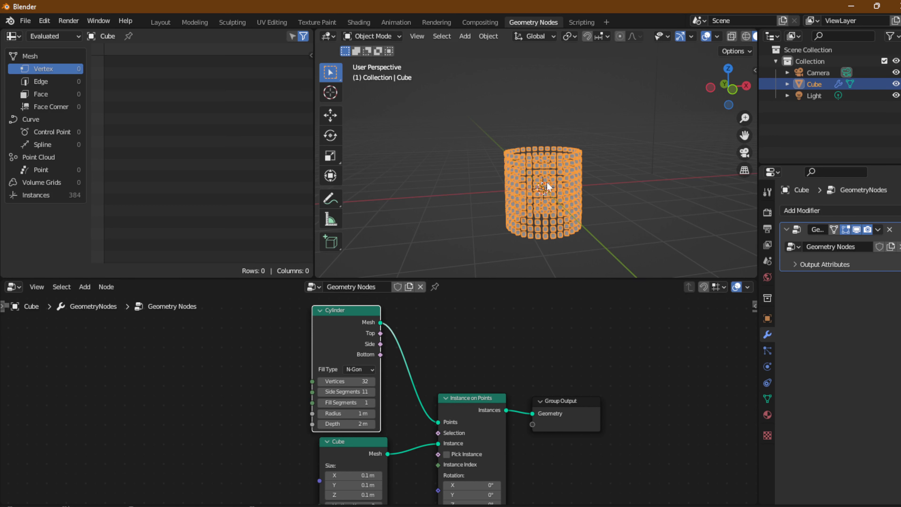
scroll(379, 391, "up", 4)
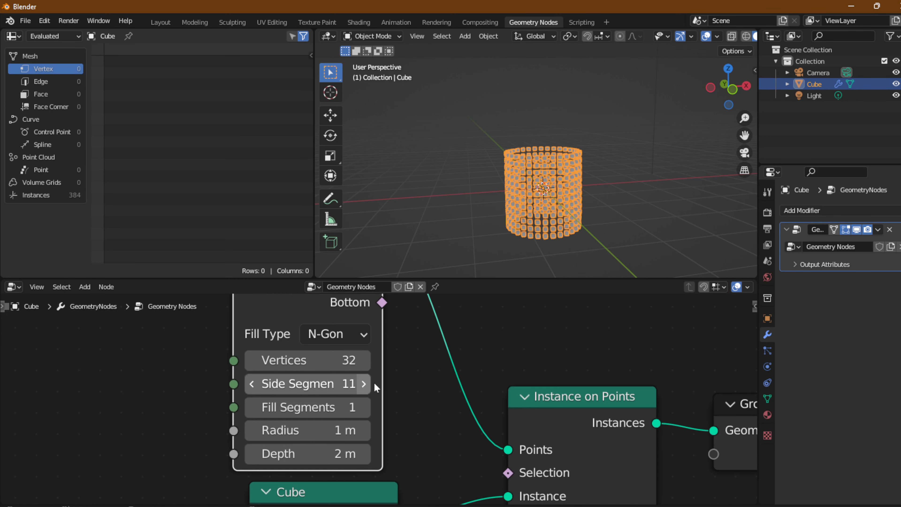
middle_click_drag(461, 380, 614, 368)
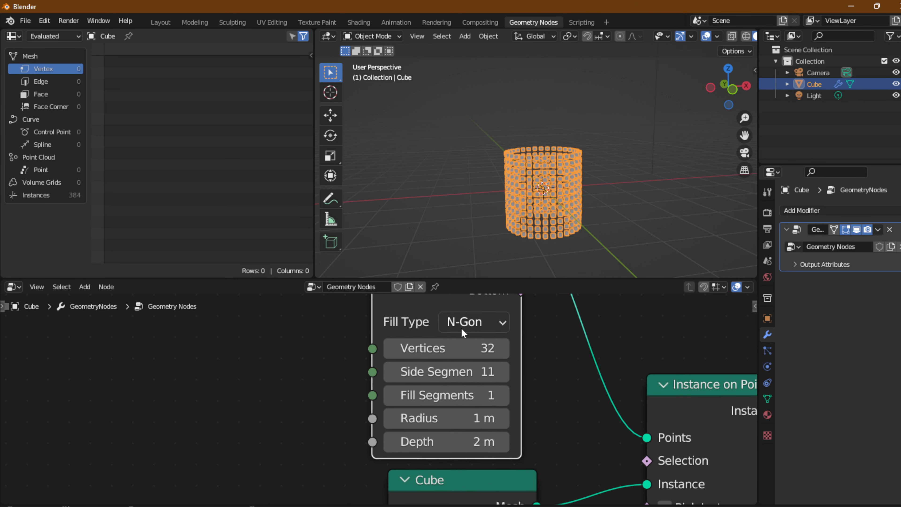
mouse_move(444, 348)
left_mouse_down()
mouse_move(479, 348)
mouse_move(426, 348)
mouse_move(463, 348)
mouse_move(446, 334)
left_mouse_up()
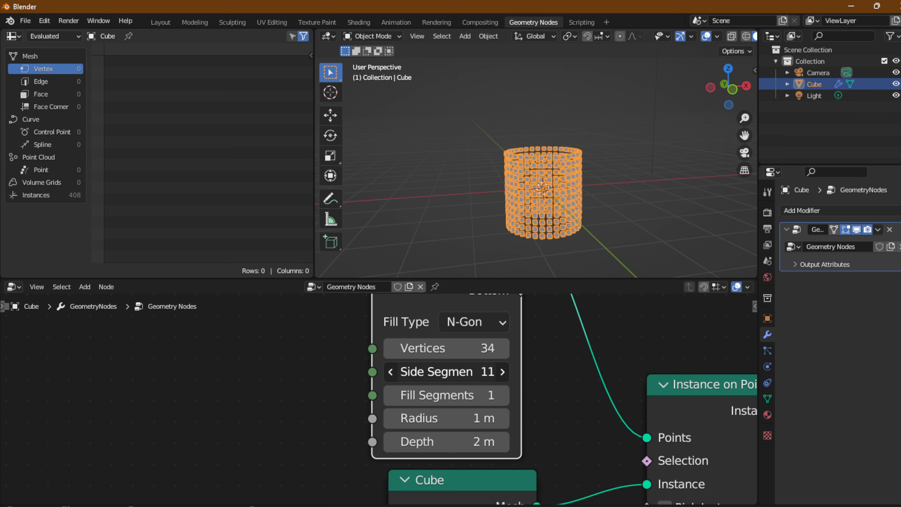
left_click_drag(435, 372, 457, 371)
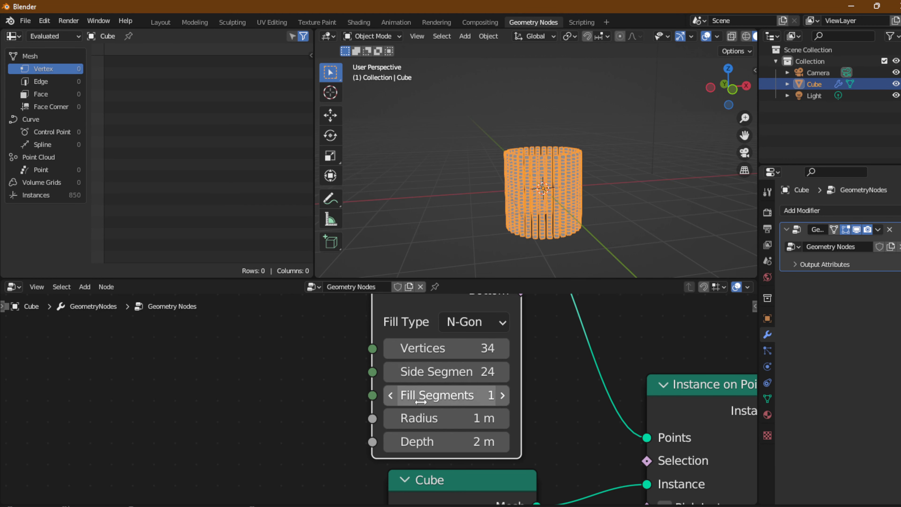
middle_click_drag(525, 219, 542, 261)
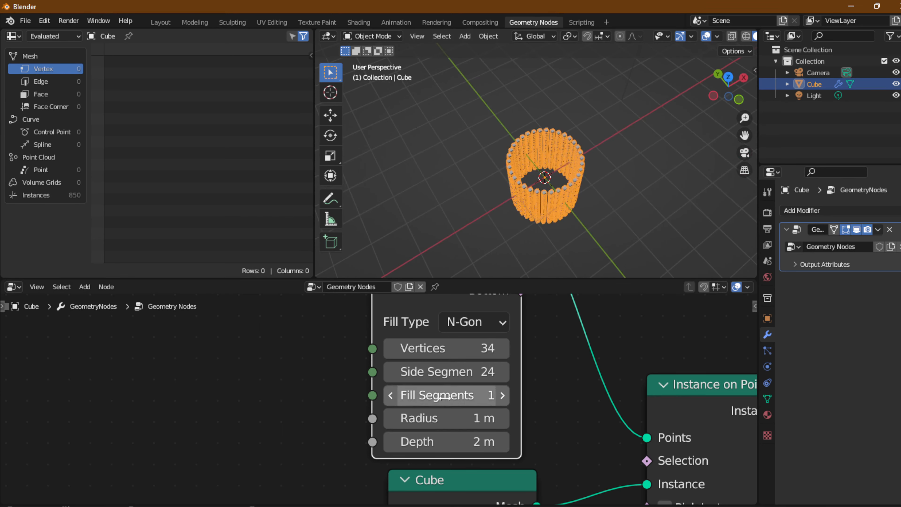
mouse_move(452, 402)
left_mouse_down()
mouse_move(505, 402)
mouse_move(452, 402)
mouse_move(463, 402)
left_mouse_up()
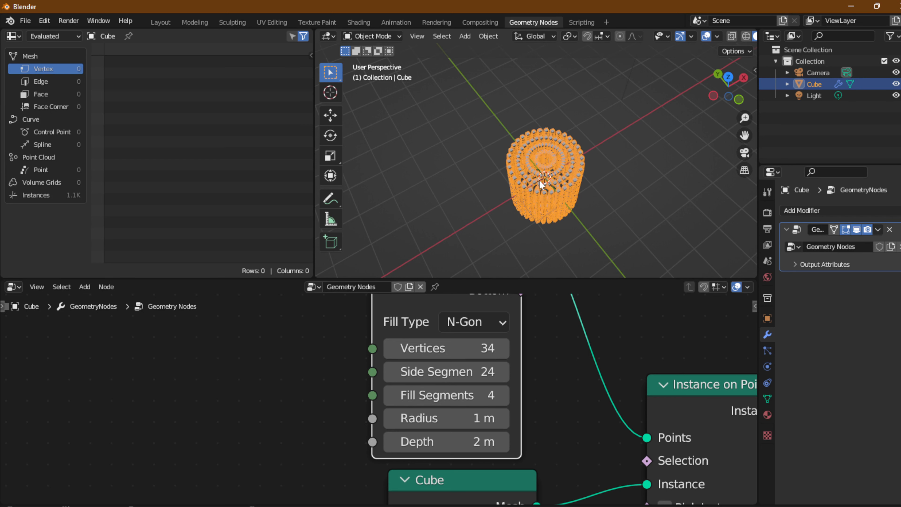
middle_click_drag(539, 180, 548, 149)
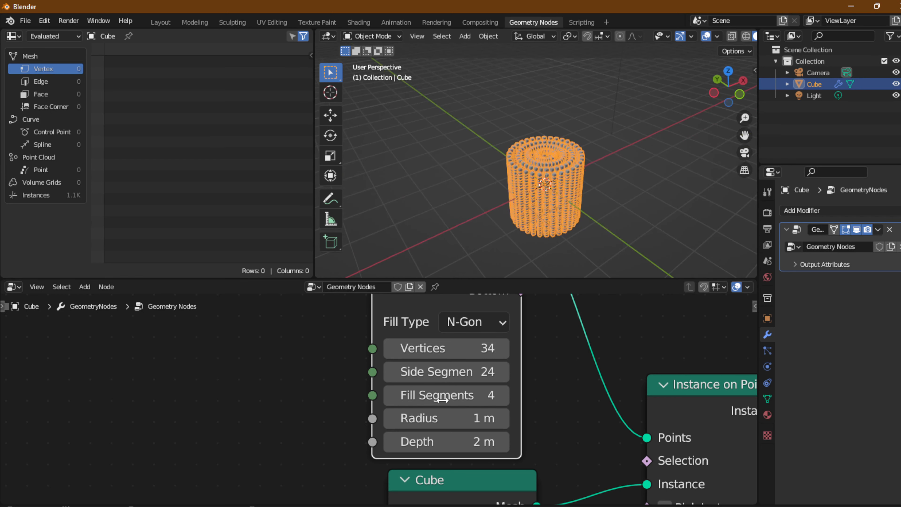
- Set the Cylinder node's radius to 2.7 m and its depth to 3.2 m
scroll(449, 439, "down", 1)
left_click_drag(439, 416, 461, 438)
left_click(409, 438)
key("Escape")
middle_click_drag(444, 248, 372, 164)
left_click(373, 164)
middle_click_drag(508, 159, 548, 402)
scroll(548, 402, "down", 4)
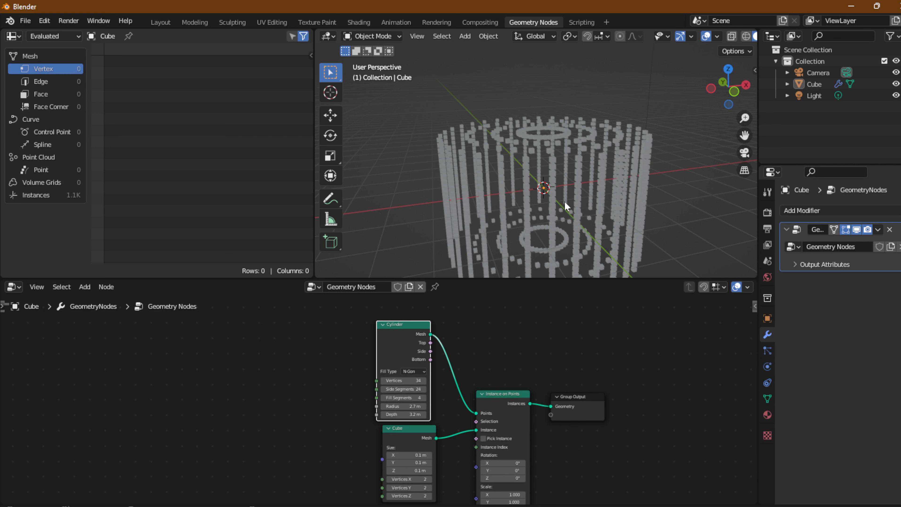
left_click(538, 197)
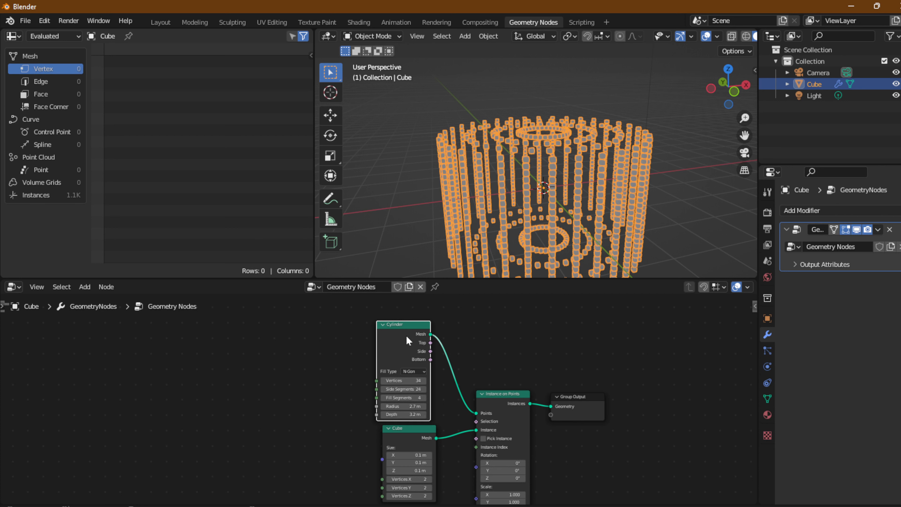
- Replace the Cylinder node with a Grid node and connect its Mesh output to the Points input of Instance on Points
key("x")
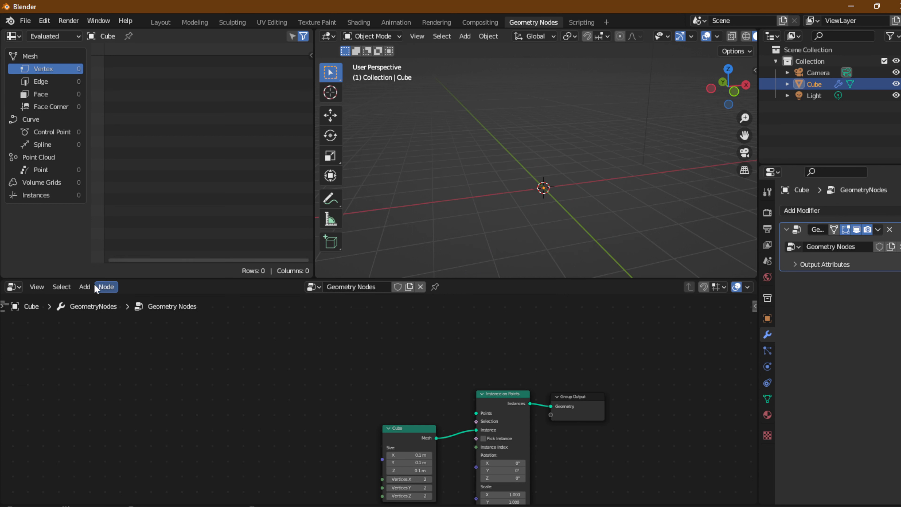
left_click(87, 287)
mouse_move(106, 156)
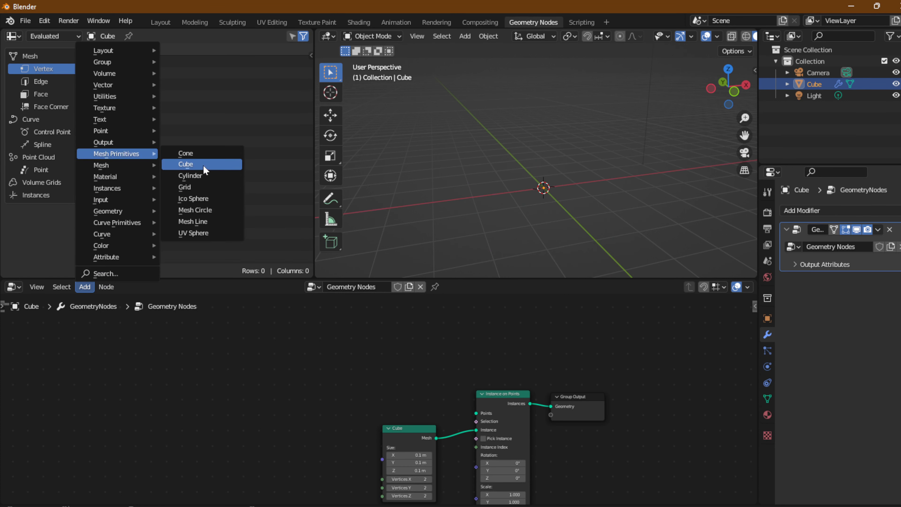
left_click(198, 187)
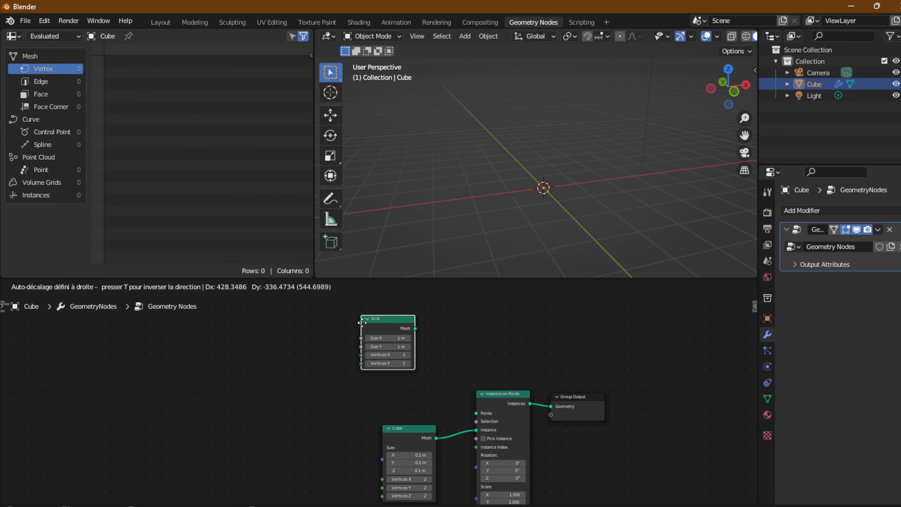
left_click(481, 361)
scroll(480, 361, "up", 5)
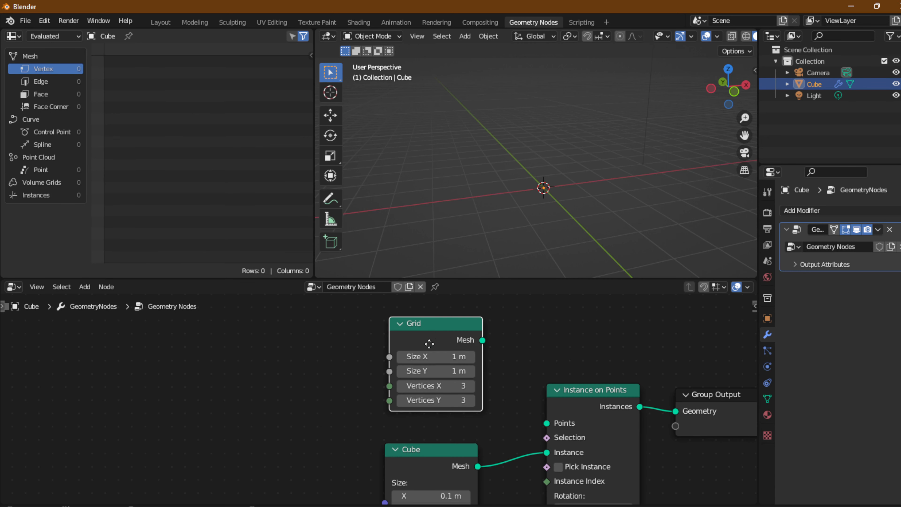
left_click_drag(434, 329, 417, 350)
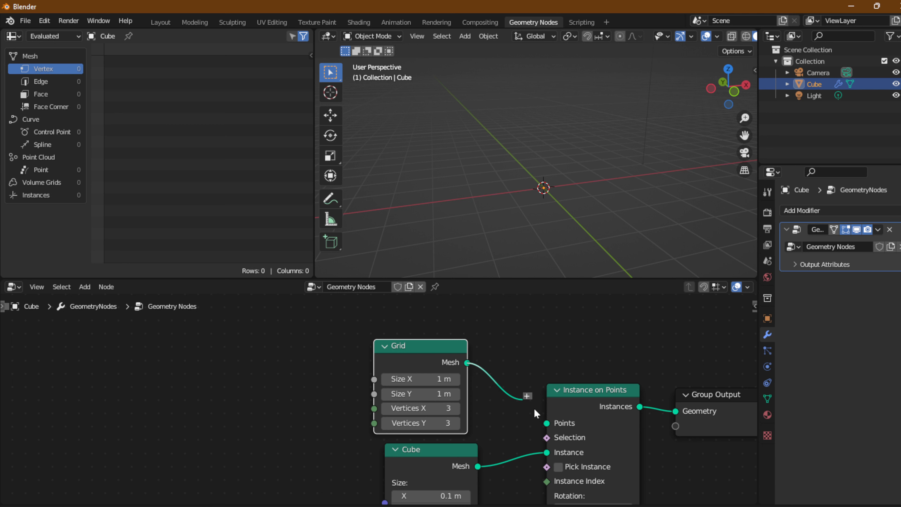
left_click_drag(533, 412, 546, 422)
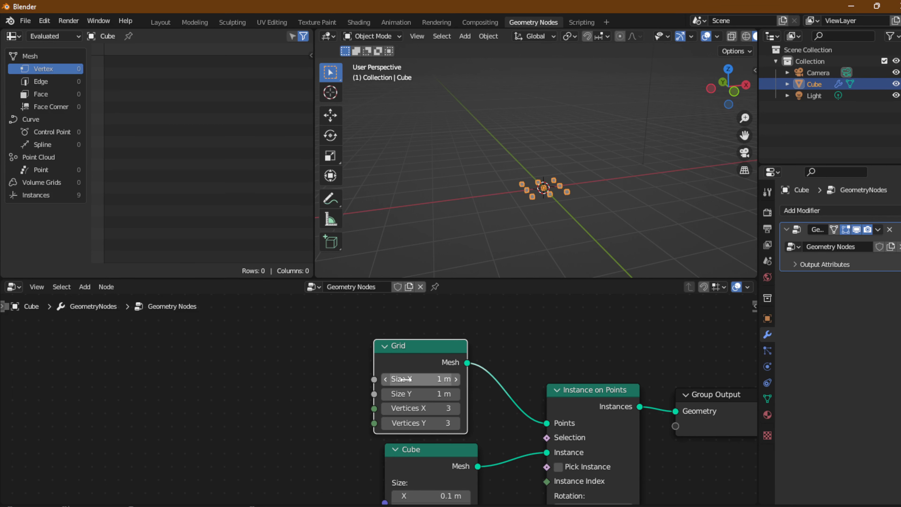
- Set the Grid node's size to 5.1 m in X and 5.7 m in Y, with 17 X vertices and 11 Y vertices
left_click_drag(401, 379, 422, 423)
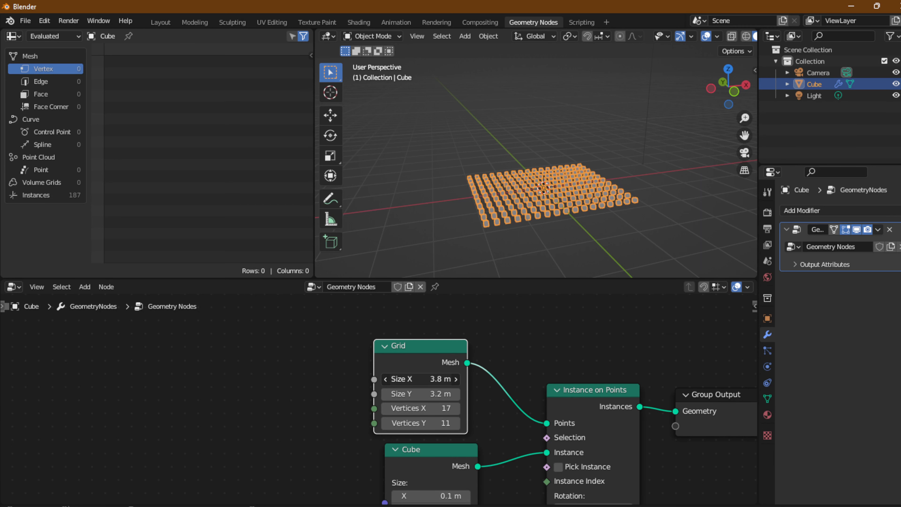
left_click_drag(420, 379, 440, 393)
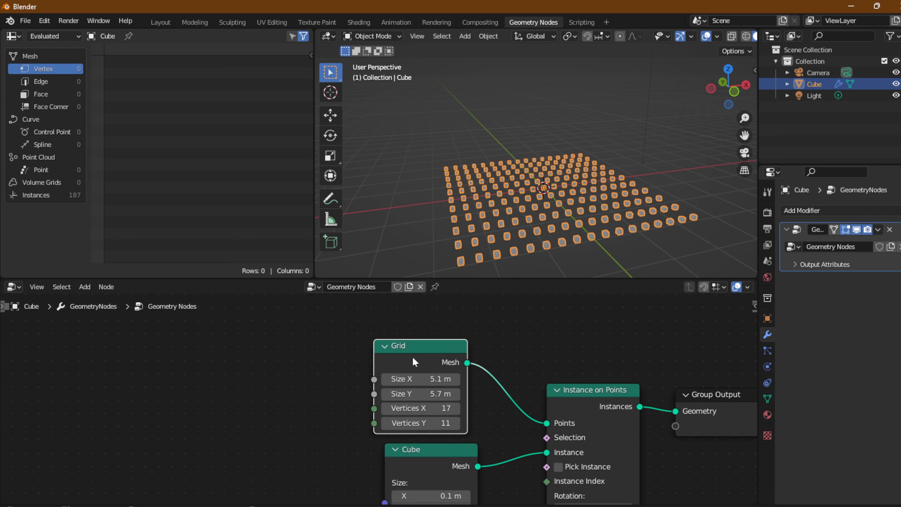
- Replace the Grid node with an Ico Sphere node and connect its Mesh output to the Points input of Instance on Points
key("x")
left_click(86, 287)
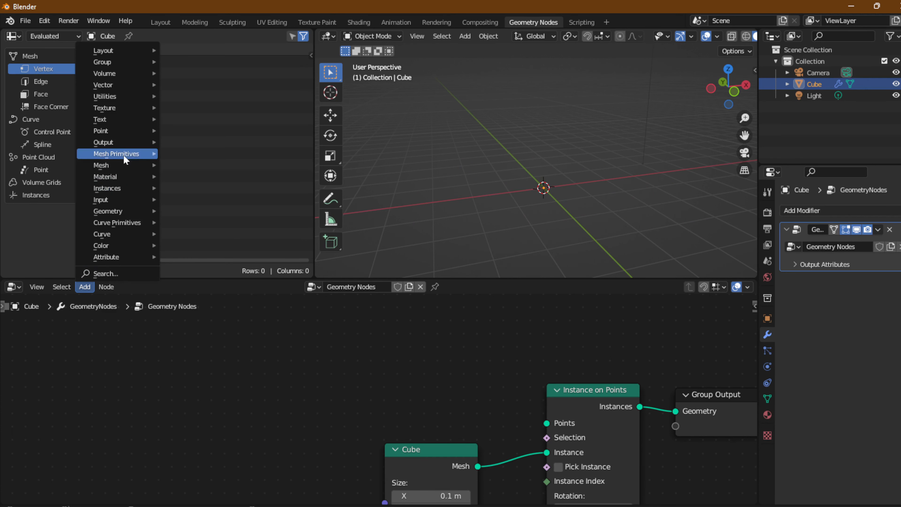
mouse_move(135, 153)
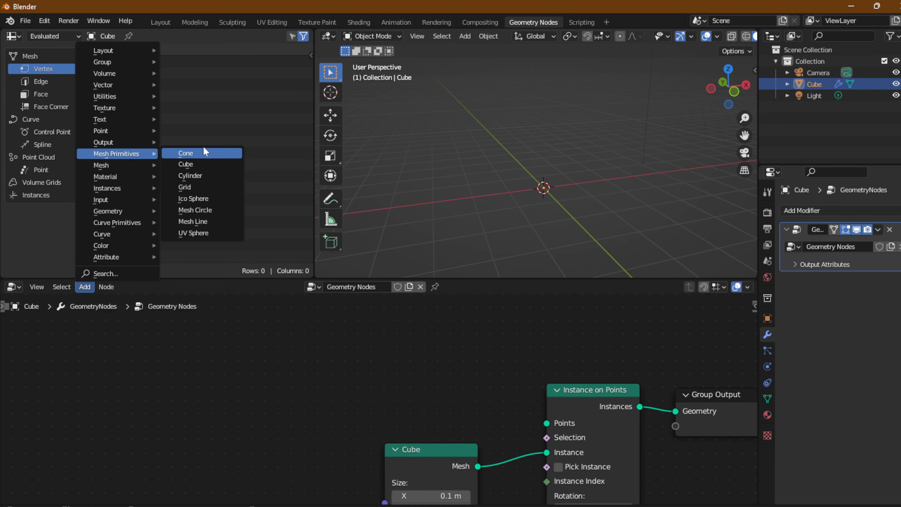
left_click(204, 199)
left_click(454, 373)
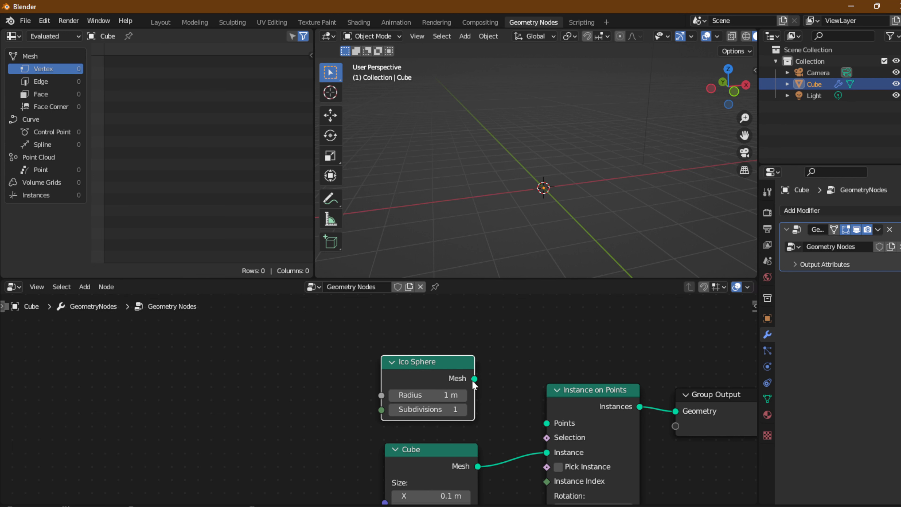
left_click_drag(548, 423, 547, 423)
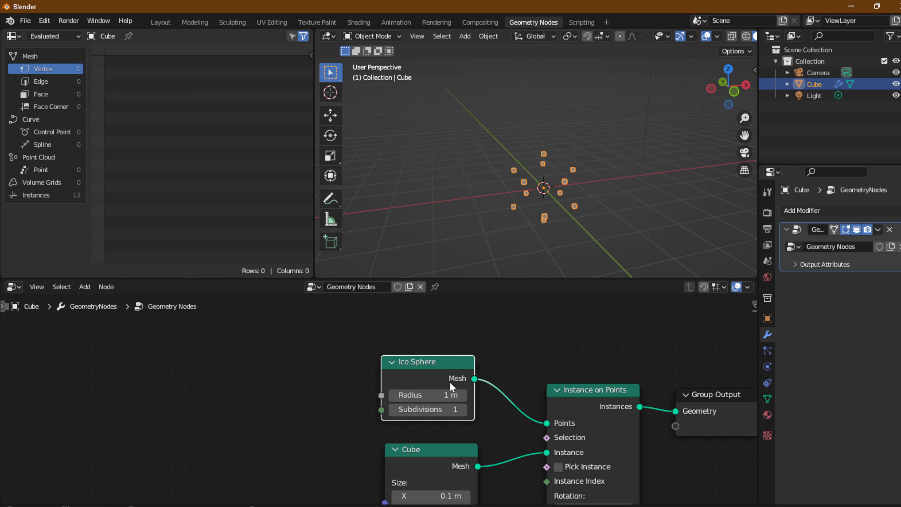
- Set the Ico Sphere node's radius to 3.6 m and its subdivisions to 5
left_click_drag(416, 396, 418, 420)
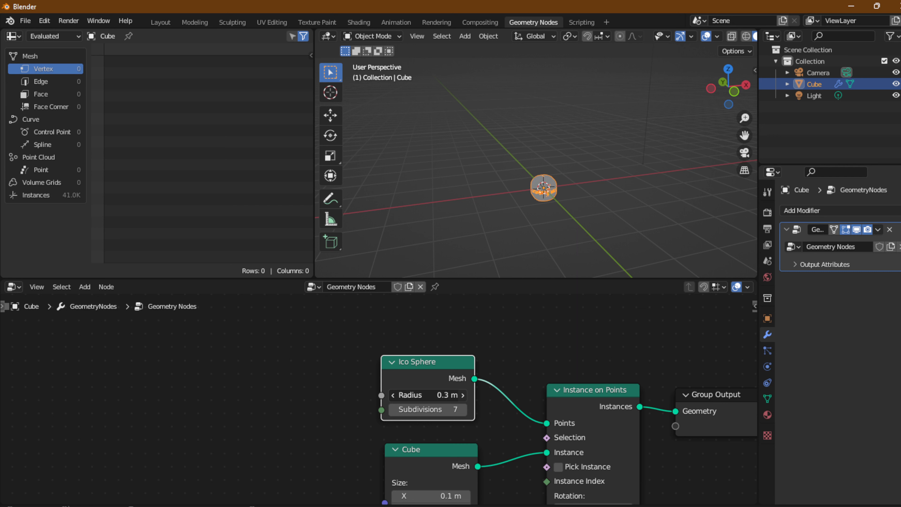
left_click_drag(439, 395, 420, 364)
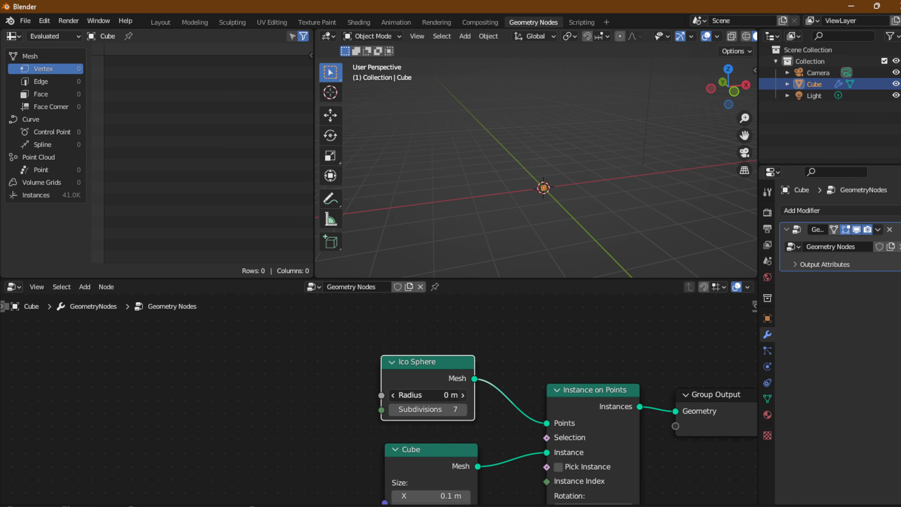
left_click_drag(440, 395, 461, 395)
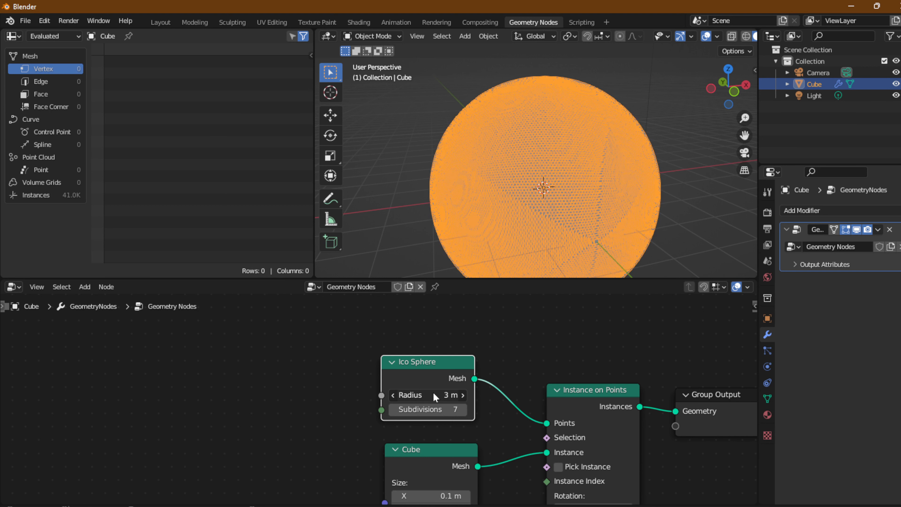
left_click(347, 421)
mouse_move(444, 409)
left_mouse_down()
mouse_move(427, 409)
mouse_move(456, 395)
mouse_move(403, 395)
mouse_move(442, 394)
left_mouse_up()
middle_click_drag(470, 211, 407, 192)
- Replace the Ico Sphere node with a Mesh Circle node and connect its Mesh output to the Points input of Instance on Points
left_click(419, 382)
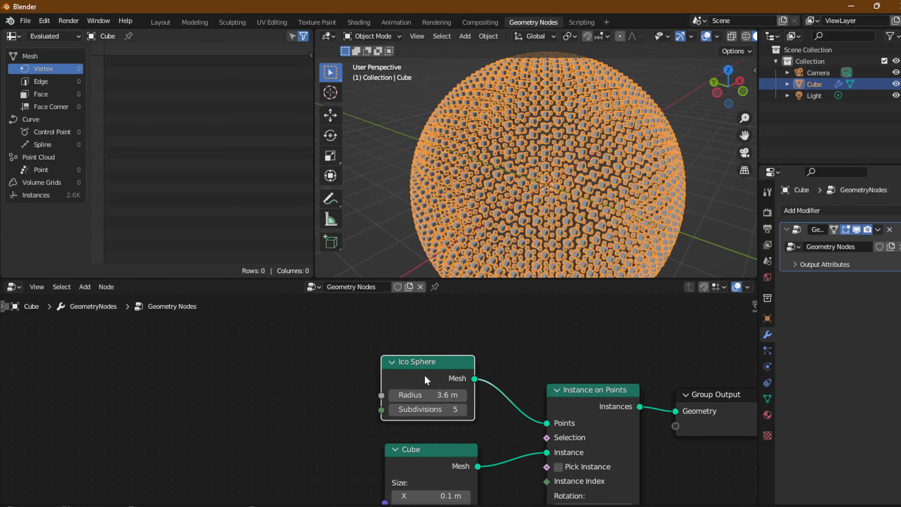
key("x")
left_click(80, 291)
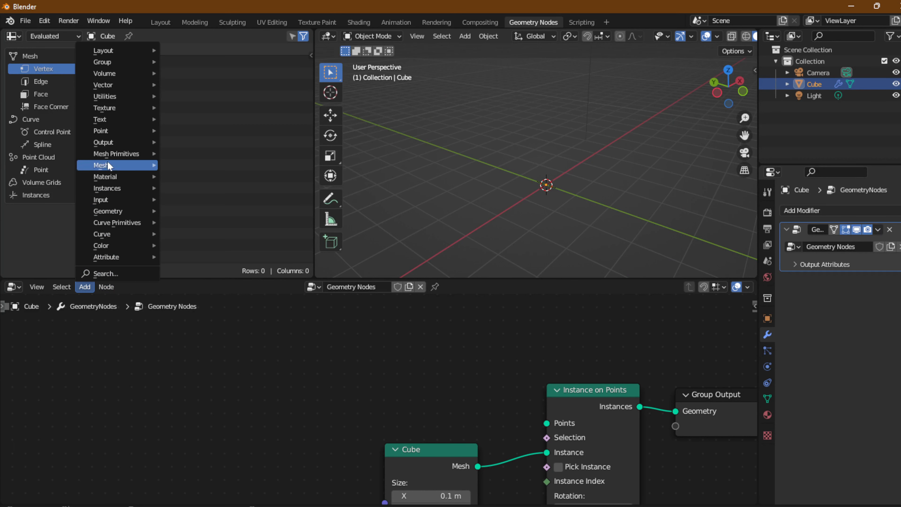
mouse_move(117, 153)
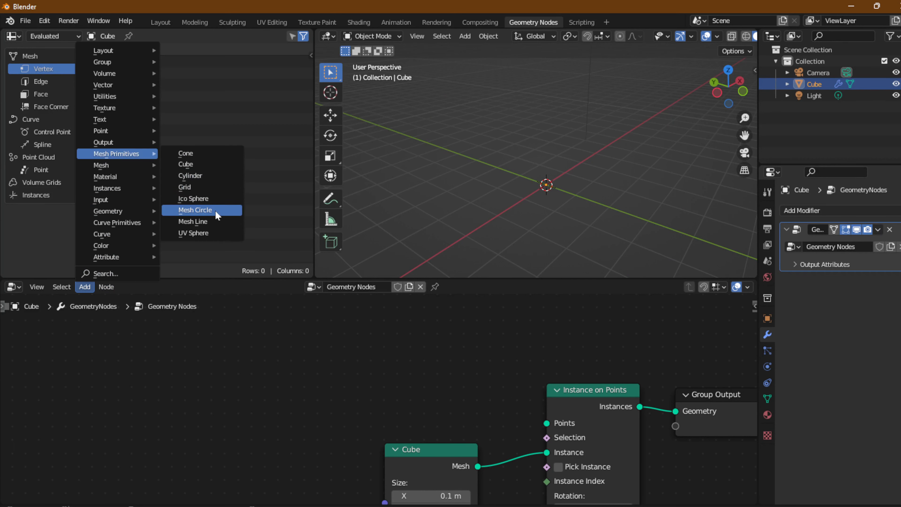
left_click(181, 211)
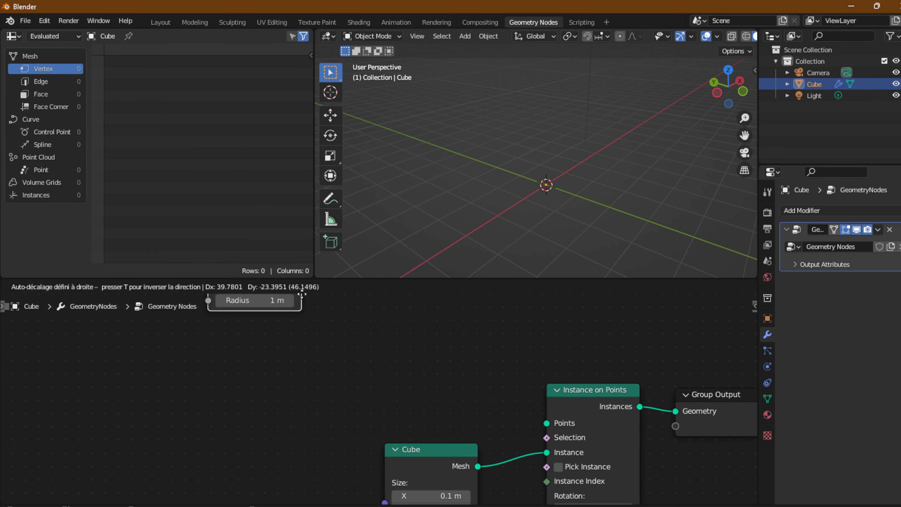
left_click(383, 343)
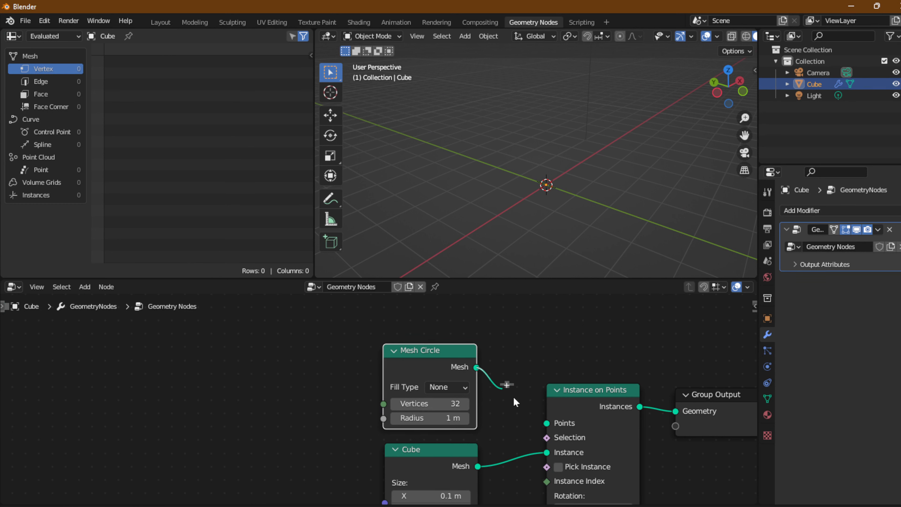
left_click_drag(550, 424, 549, 423)
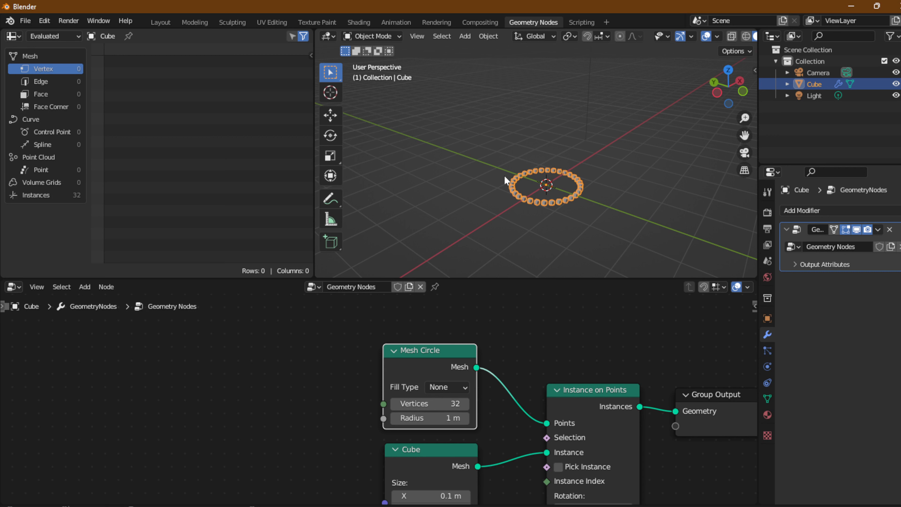
- Set the Mesh Circle node to 93 vertices and a radius of 4.3 m
scroll(593, 393, "down", 2)
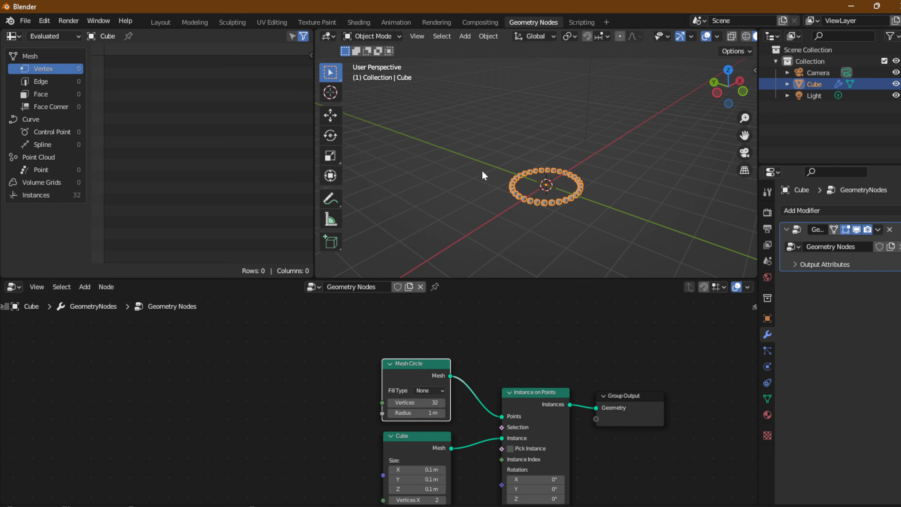
scroll(484, 388, "up", 2)
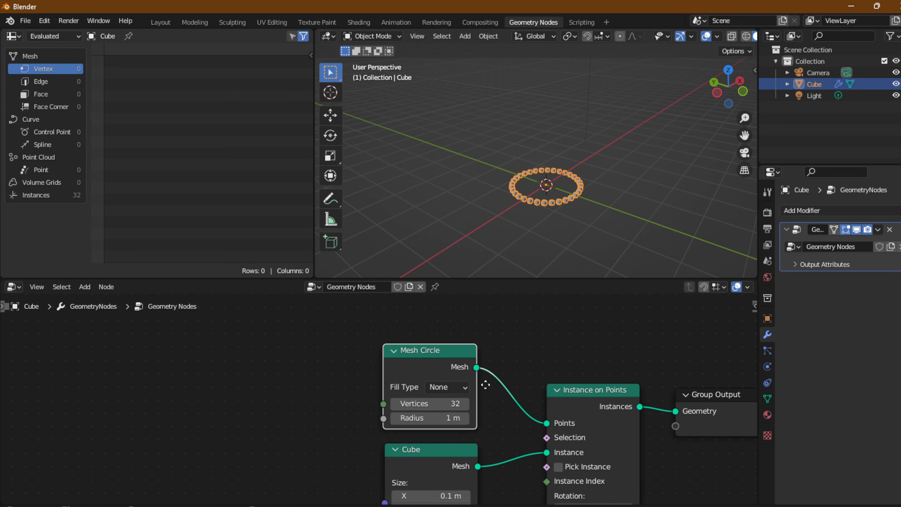
scroll(486, 389, "up", 2)
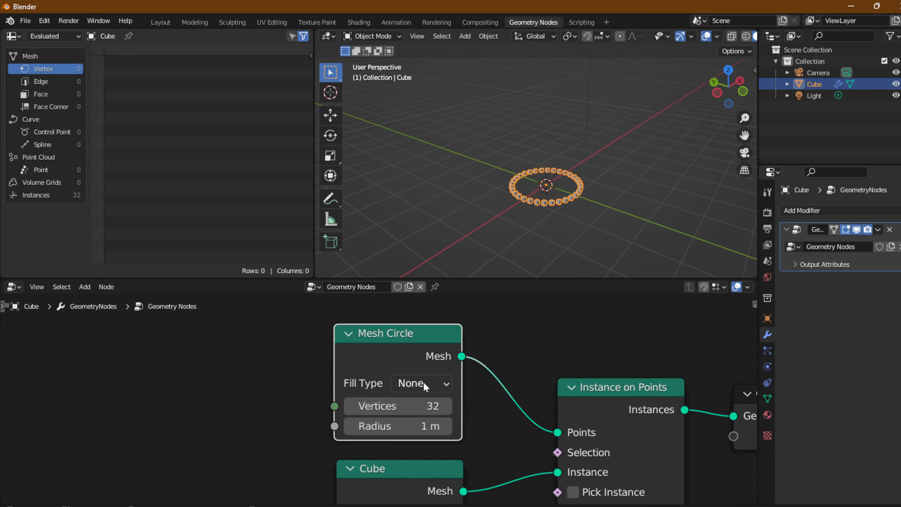
left_click(425, 386)
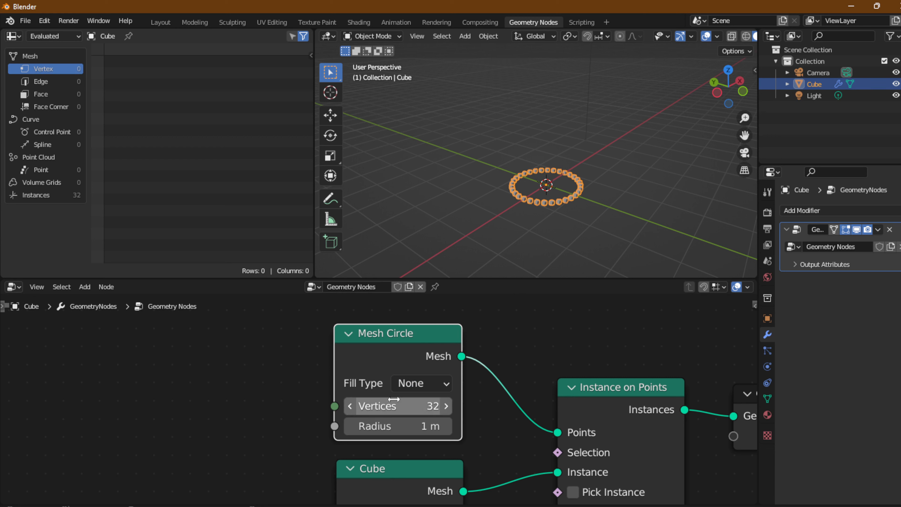
mouse_move(392, 405)
left_mouse_down()
mouse_move(461, 406)
mouse_move(375, 405)
mouse_move(397, 406)
mouse_move(381, 412)
left_mouse_up()
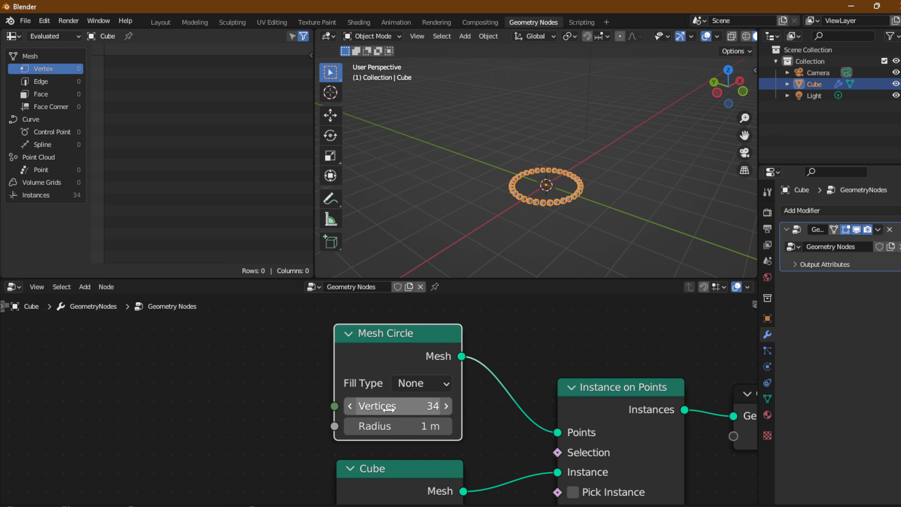
left_click_drag(370, 426, 466, 405)
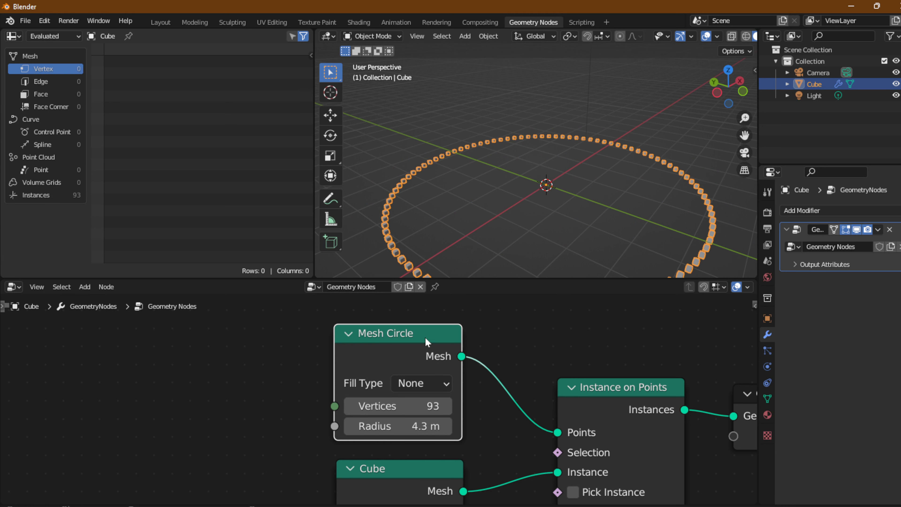
- Set the Mesh Circle node's fill type to Triangles and inspect the instance added at the circle's centre
left_click(414, 383)
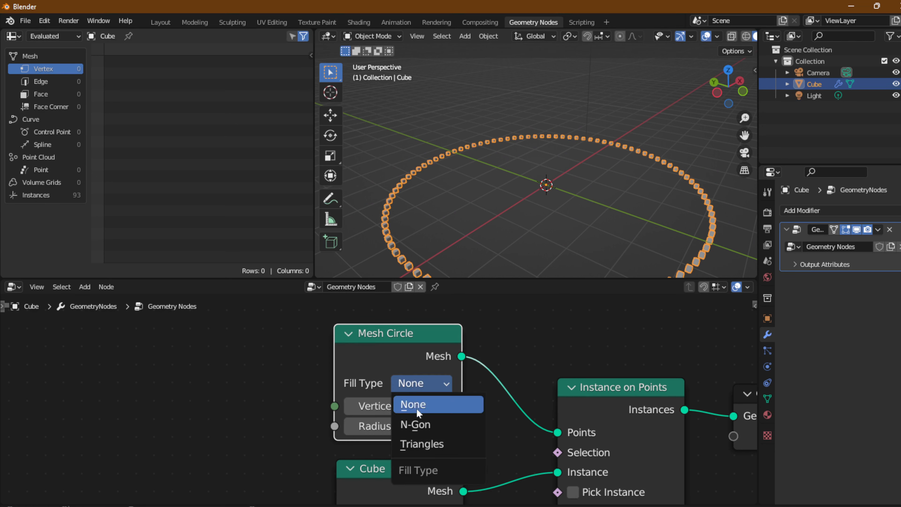
left_click(420, 442)
scroll(560, 209, "up", 3)
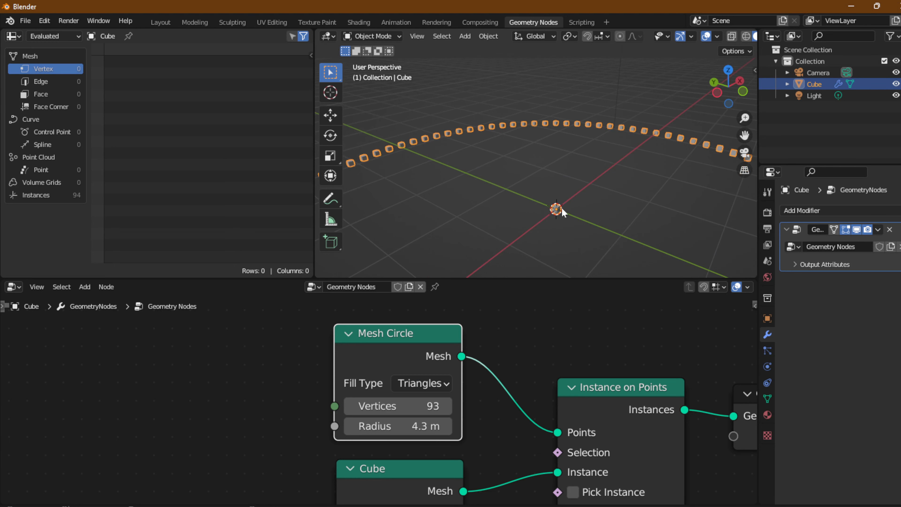
scroll(552, 203, "down", 3)
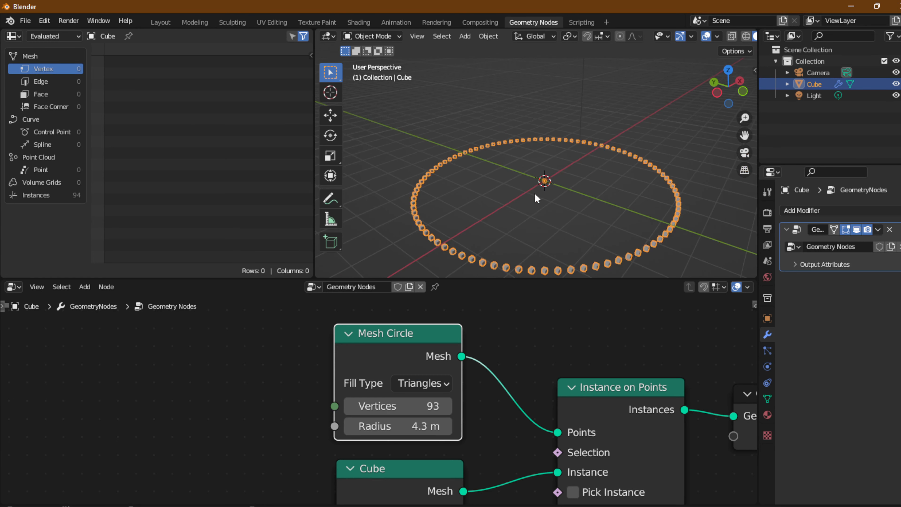
- Replace the Mesh Circle node with a Mesh Line node, placed clear of the Cube node, and connect its Mesh output to Points
scroll(404, 352, "down", 1)
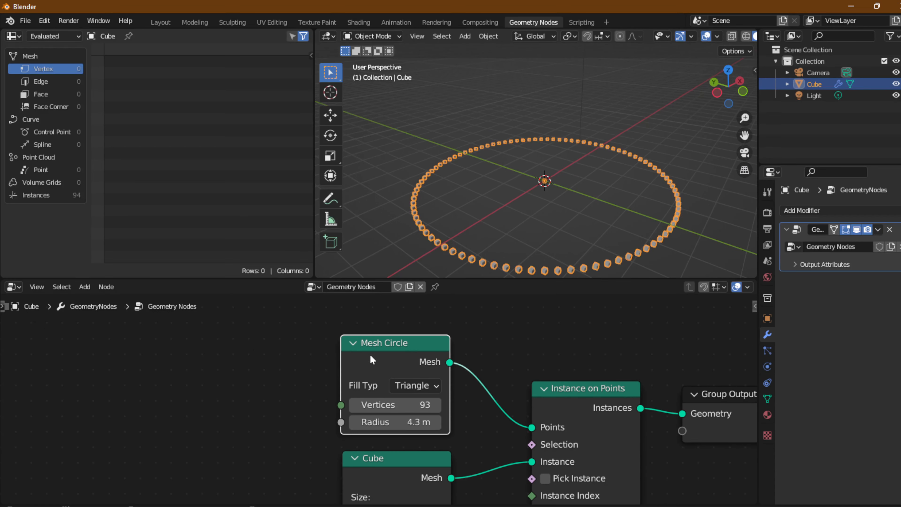
scroll(370, 353, "down", 1)
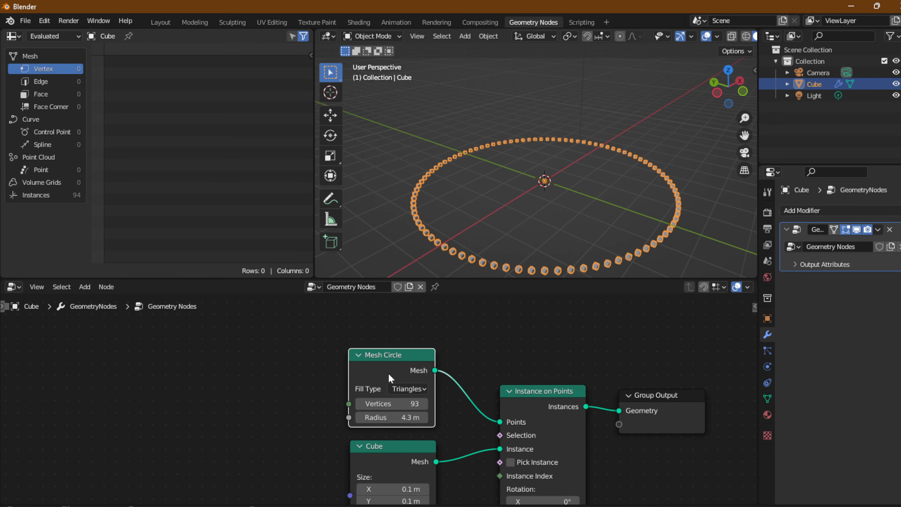
key("x")
left_click(85, 286)
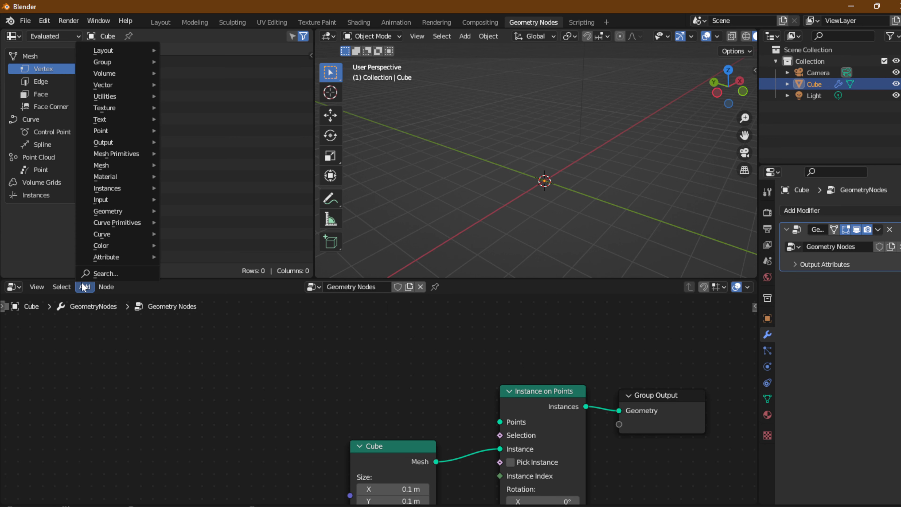
mouse_move(108, 157)
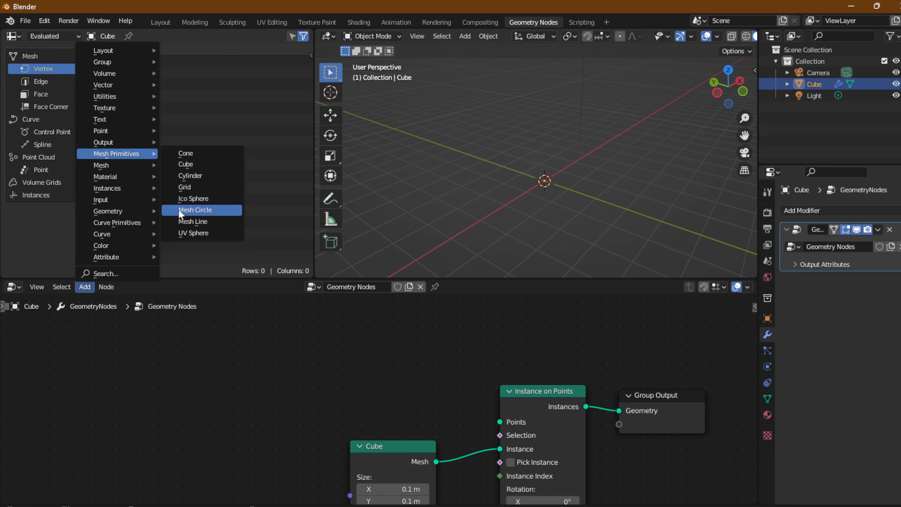
left_click(193, 221)
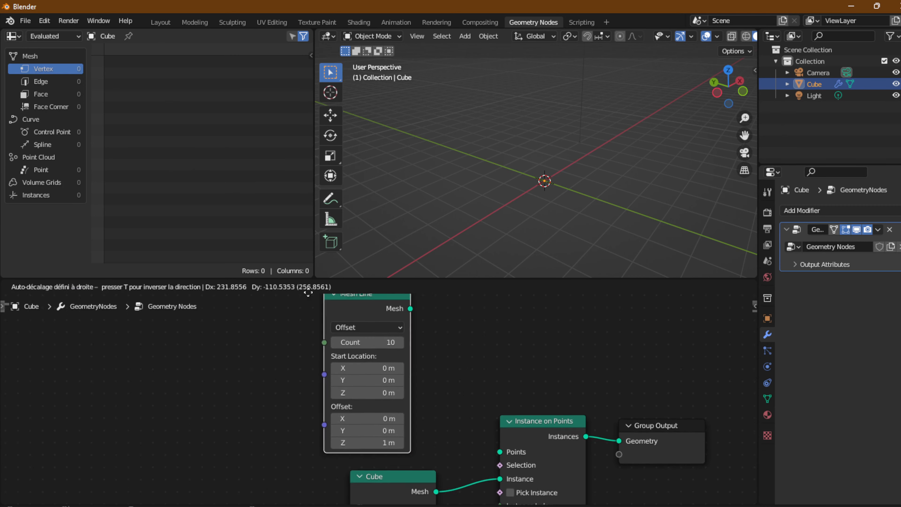
left_click(248, 422)
middle_click_drag(383, 437, 405, 304)
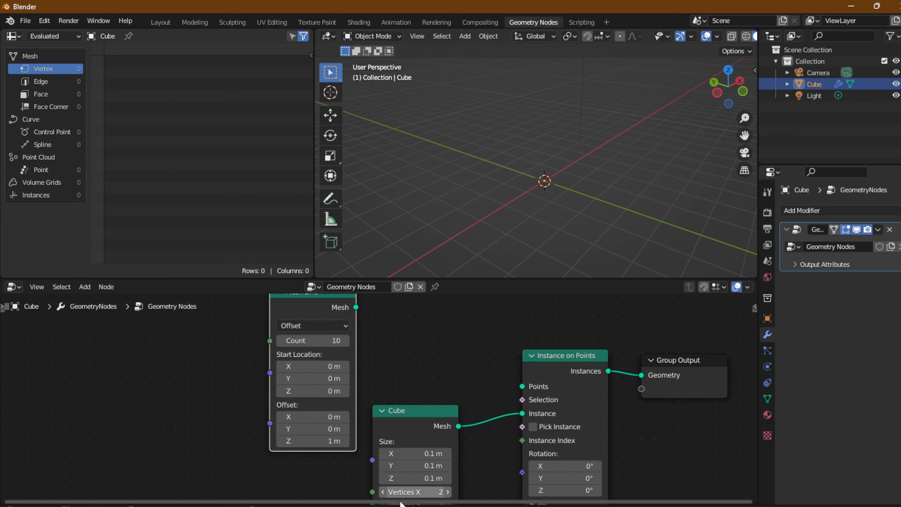
left_click_drag(297, 323, 281, 354)
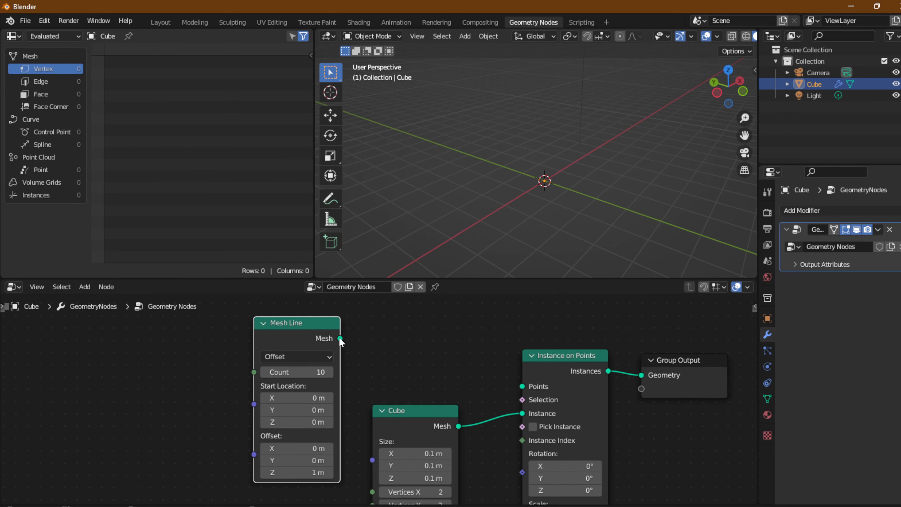
left_click_drag(339, 338, 523, 388)
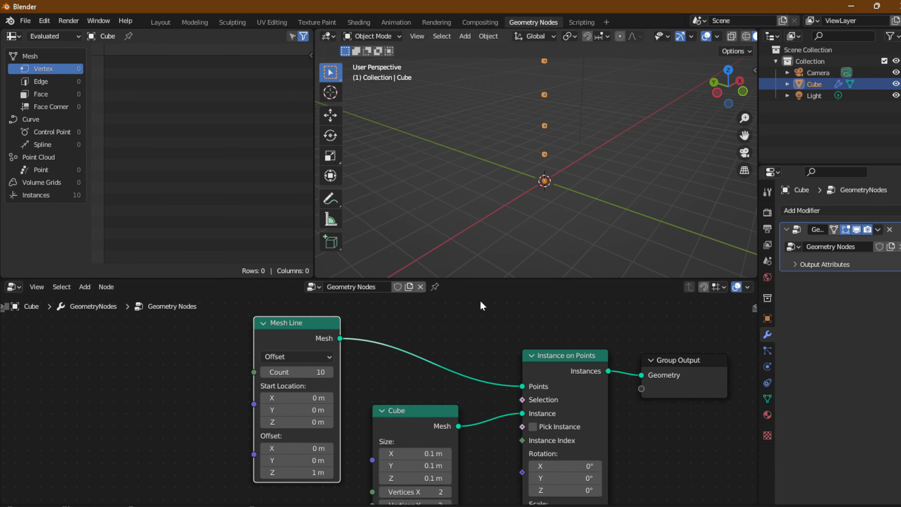
- Set the Mesh Line node's count to 5 and its start location to X 0.4 m, Y 4.5 m, Z -0.1 m
middle_click_drag(367, 399, 400, 362)
scroll(499, 199, "down", 3)
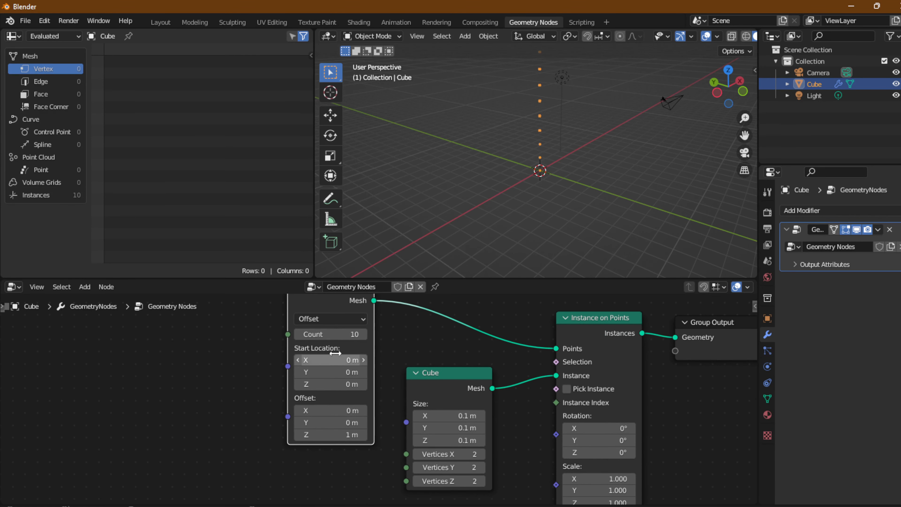
left_click_drag(336, 333, 324, 334)
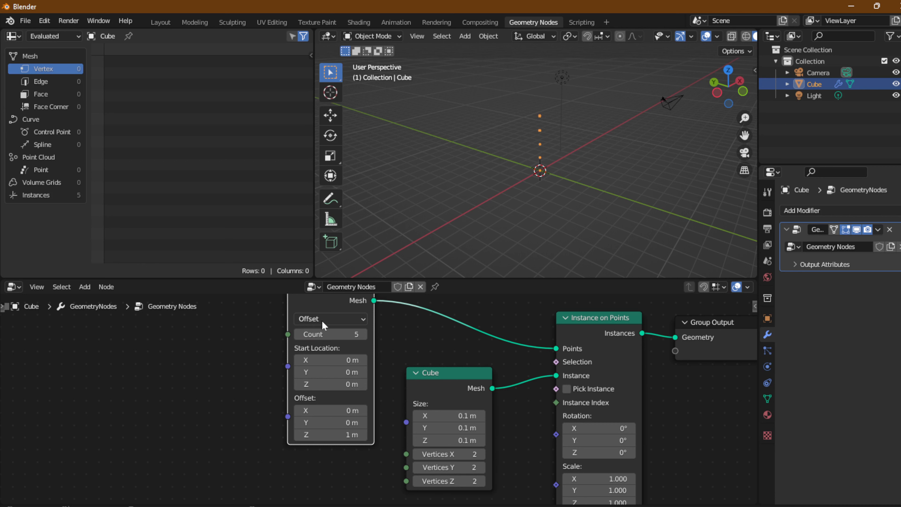
left_click_drag(301, 360, 342, 372)
mouse_move(342, 385)
left_mouse_down()
mouse_move(354, 384)
mouse_move(341, 384)
left_mouse_up()
- Set the Mesh Line node's offset to X -1.3 m, Y -0.6 m, Z 1.1 m and its count to 15
mouse_move(318, 410)
left_mouse_down()
mouse_move(309, 410)
mouse_move(346, 422)
mouse_move(342, 434)
mouse_move(312, 422)
left_mouse_up()
left_click_drag(313, 337, 330, 337)
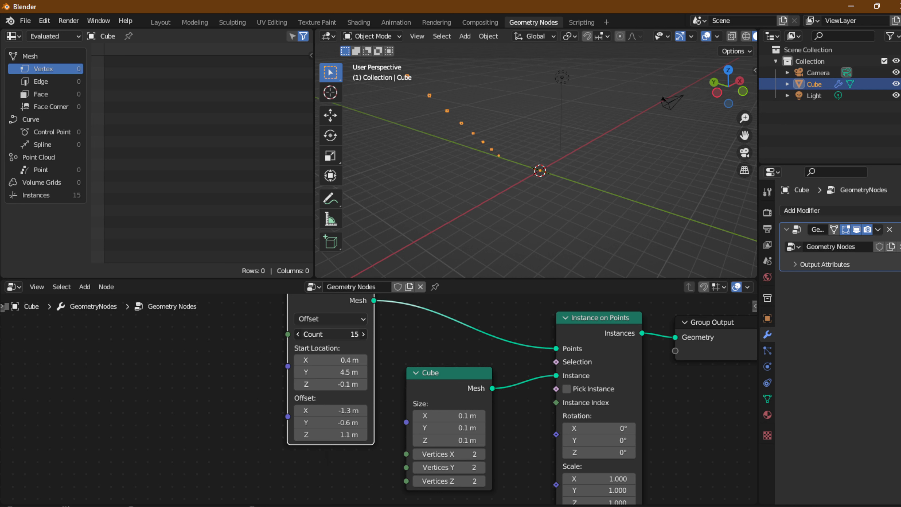
- Set the Mesh Line node's count to 29 and inspect the extended row of cube instances
left_click_drag(330, 334, 312, 334)
scroll(444, 97, "down", 6)
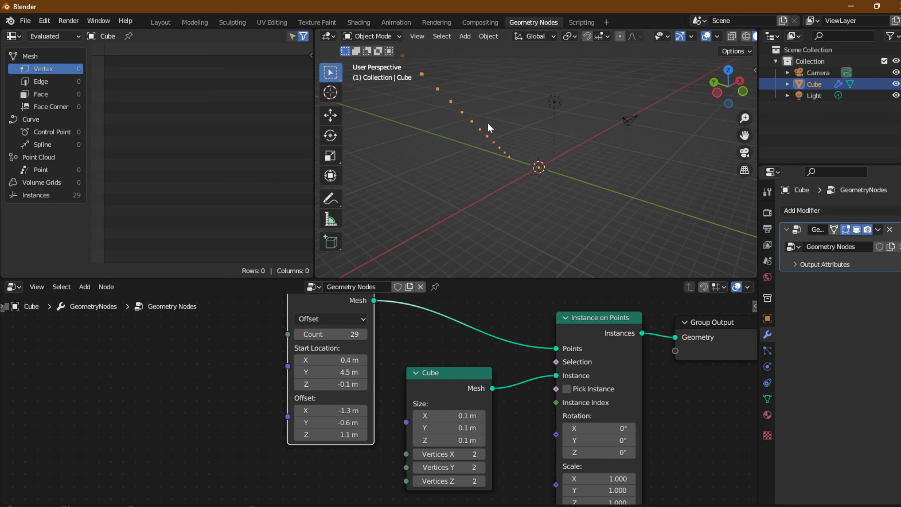
scroll(487, 121, "up", 4)
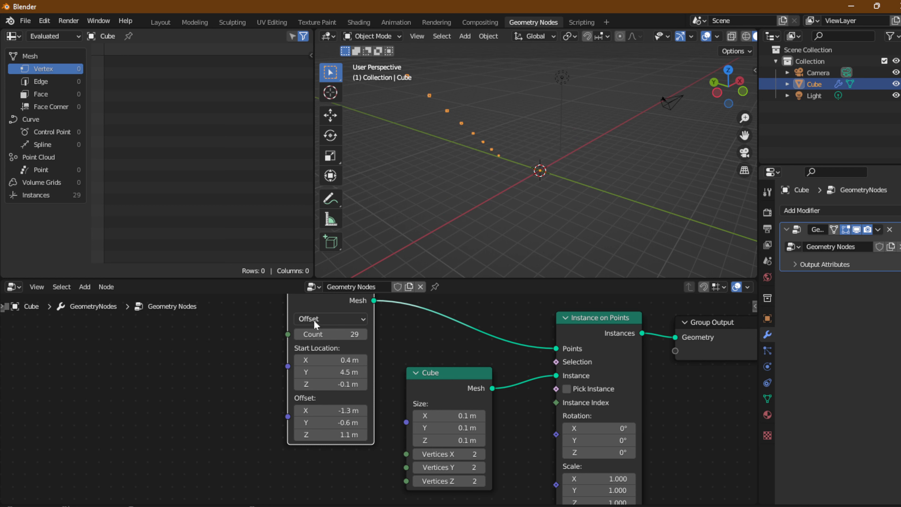
- Switch the Mesh Line node's mode from Offset to End Points and set its count to 14
left_click(325, 321)
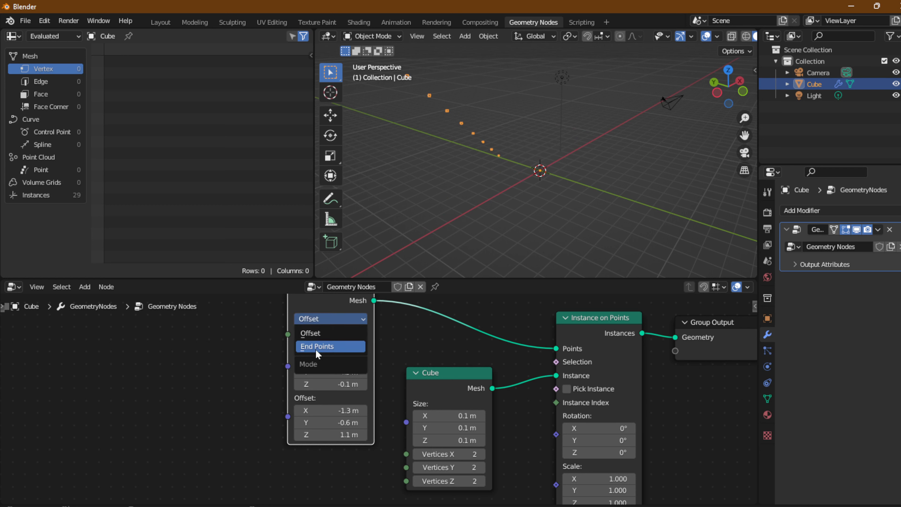
left_click(331, 347)
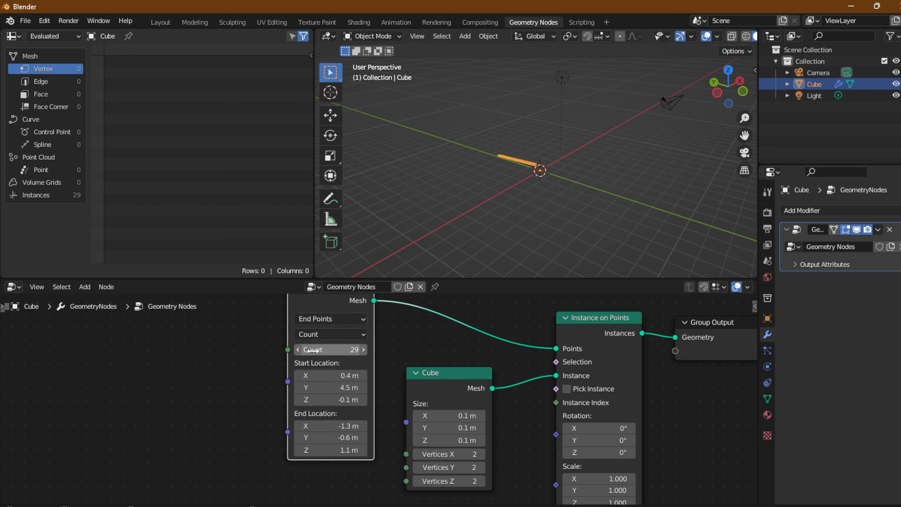
middle_click_drag(429, 172, 436, 173)
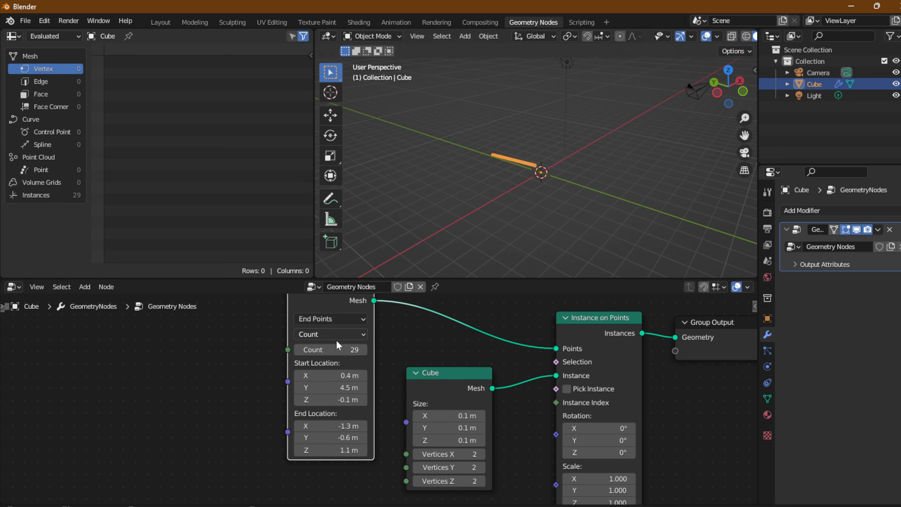
mouse_move(337, 349)
left_mouse_down()
mouse_move(355, 349)
mouse_move(308, 349)
mouse_move(333, 349)
left_mouse_up()
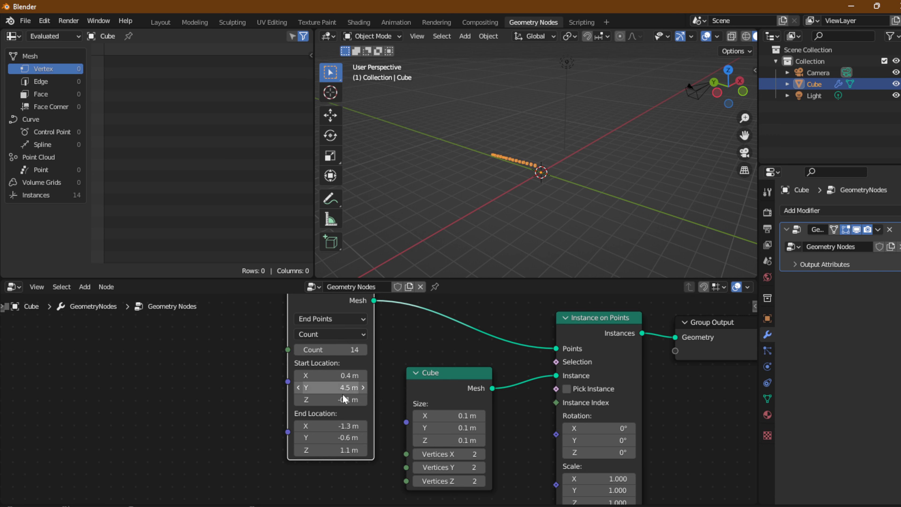
- Set the Mesh Line node's start location to X 0.3 m, Y 8.5 m, Z 1.2 m
left_click_drag(333, 375, 245, 375)
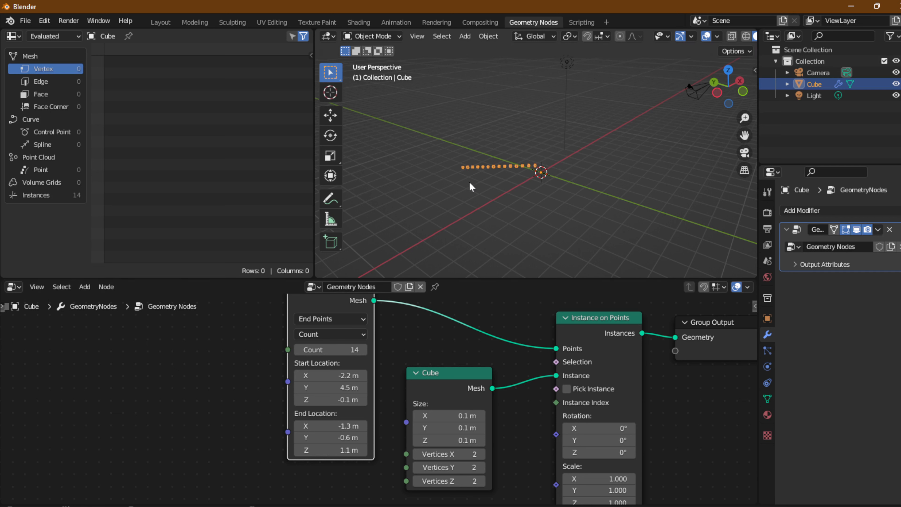
left_click_drag(331, 387, 431, 387)
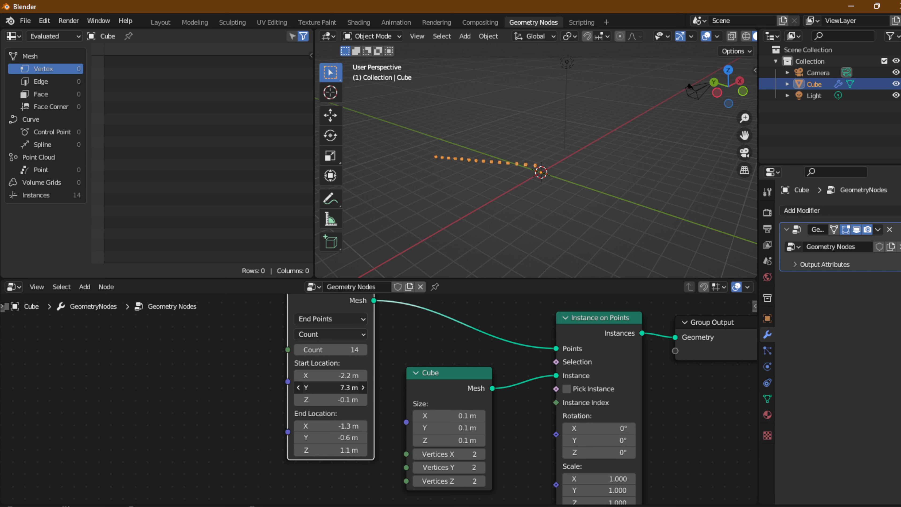
left_click_drag(324, 399, 426, 399)
left_click_drag(330, 387, 358, 375)
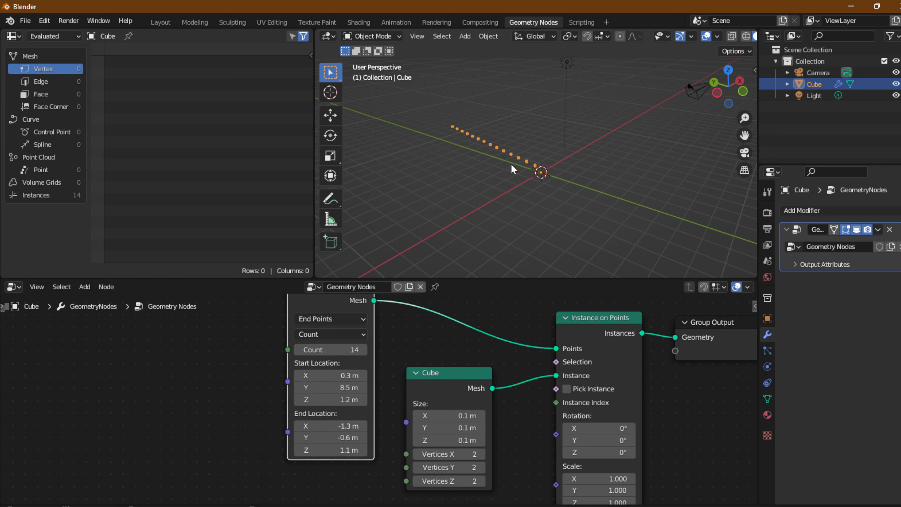
- Set the Mesh Line node's end location to X 5.2 m, Y 2.8 m, Z -0.4 m and its count to 46
left_click(326, 425)
type("4.4")
key("Return")
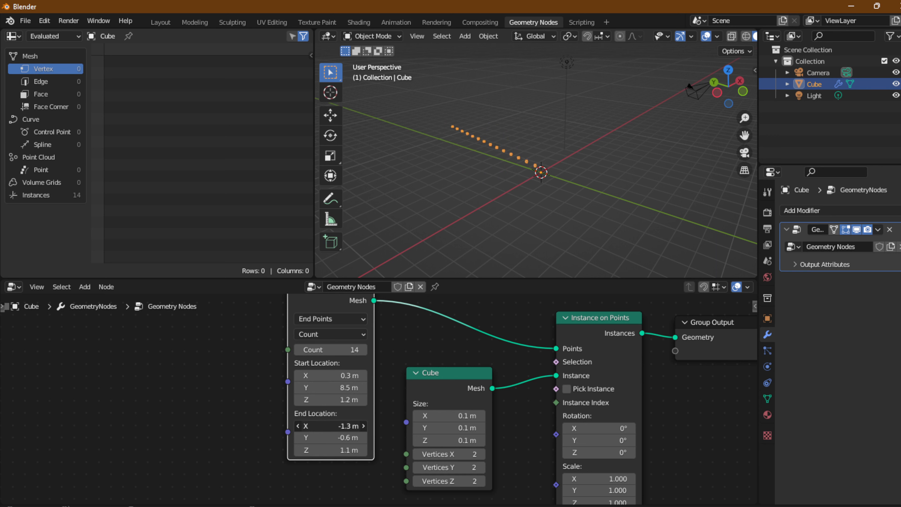
left_click_drag(340, 426, 321, 450)
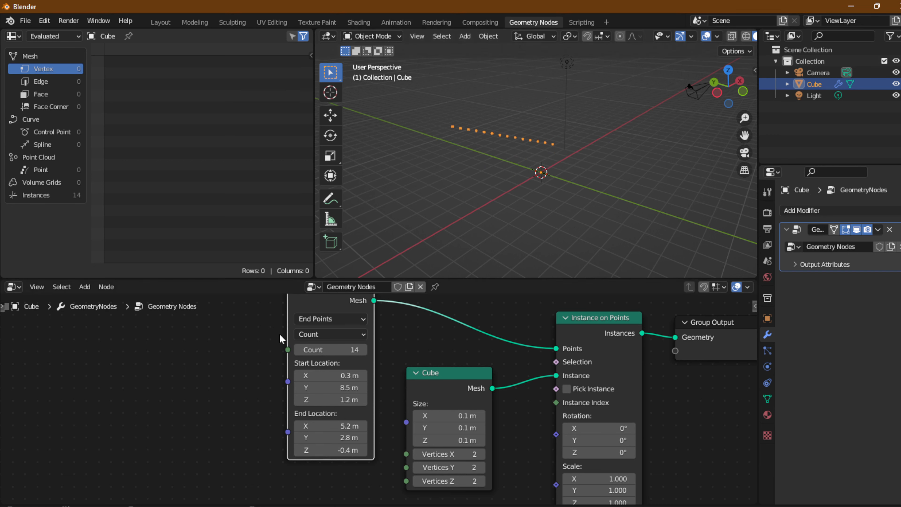
left_click_drag(319, 349, 347, 349)
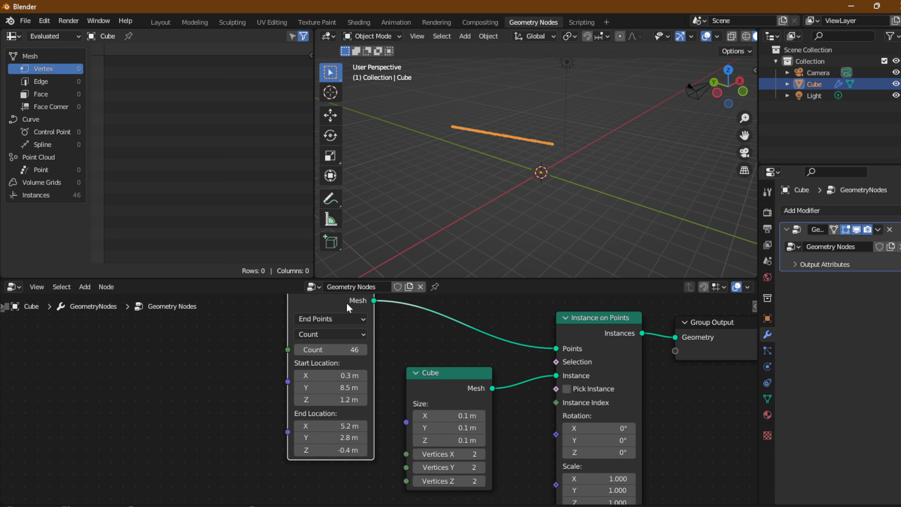
- Try the Mesh Line node's Resolution count mode with an adjusted resolution value, and delete the node
left_click(328, 333)
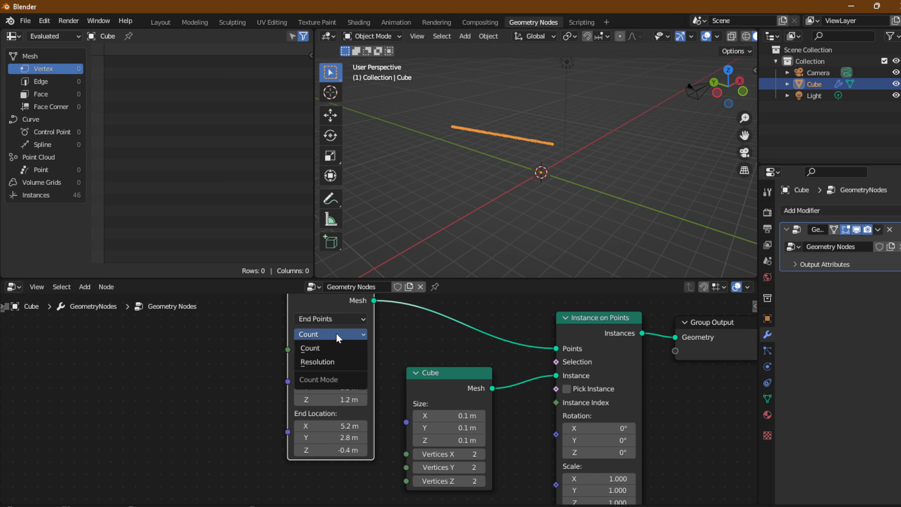
left_click(304, 362)
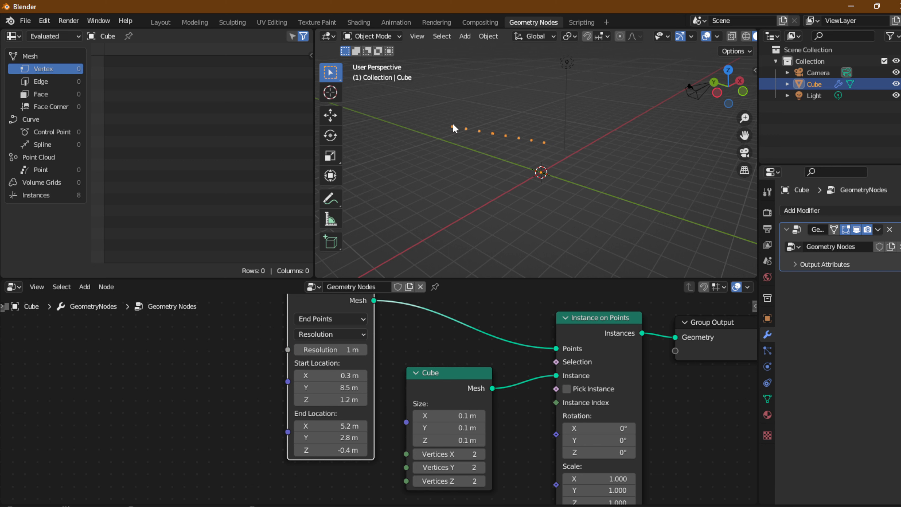
mouse_move(329, 349)
left_mouse_down()
mouse_move(352, 350)
mouse_move(339, 350)
left_mouse_up()
key("x")
left_click(85, 287)
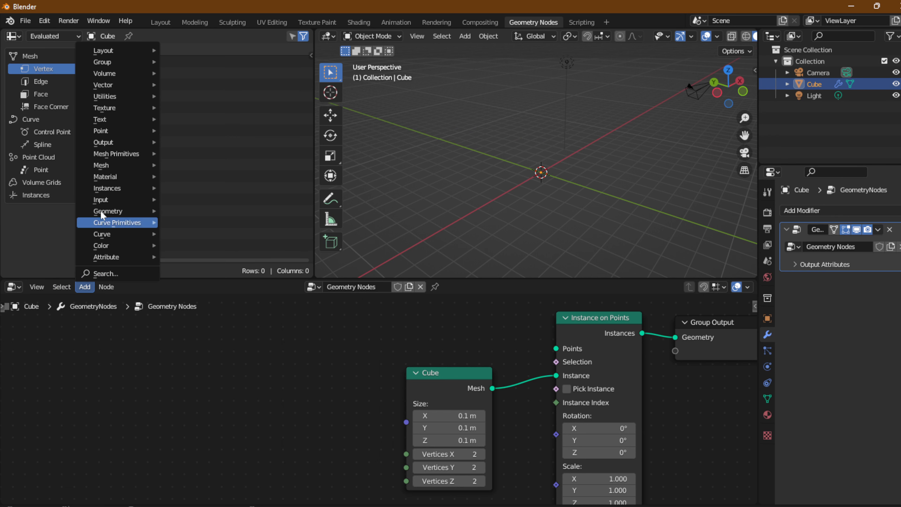
mouse_move(104, 155)
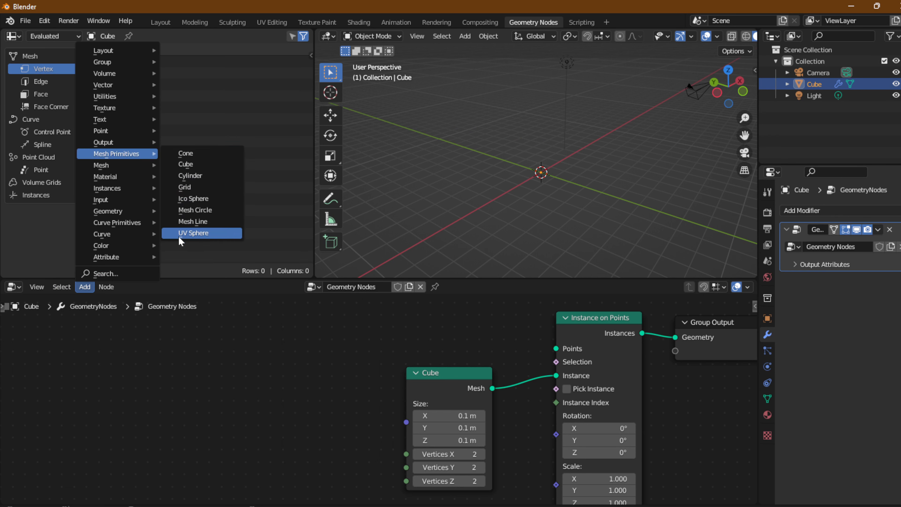
left_click(210, 224)
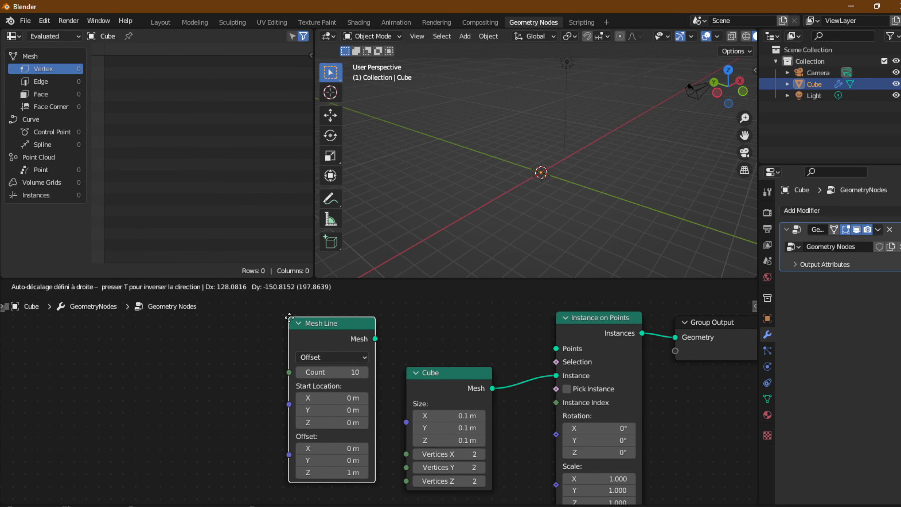
left_click(351, 347)
key("x")
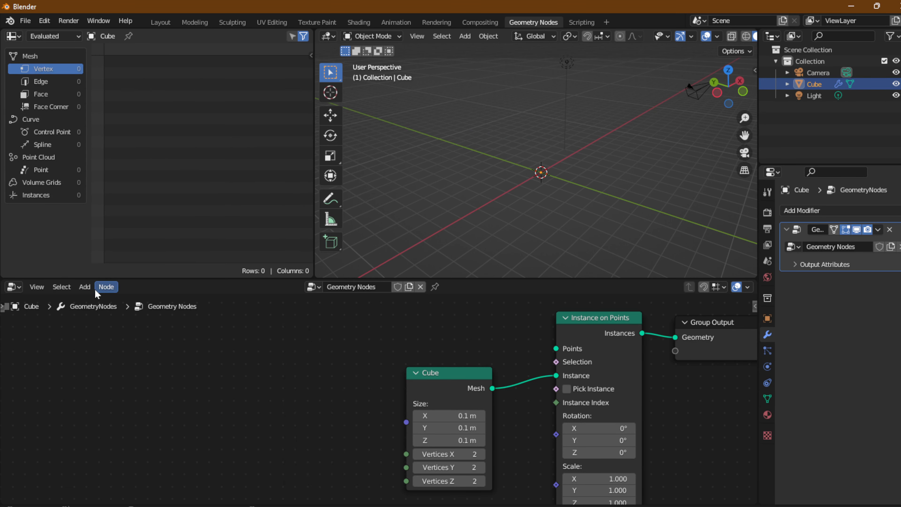
- Add a UV Sphere node above the Cube node and connect its Mesh output to the Points input of Instance on Points
left_click(85, 287)
mouse_move(110, 155)
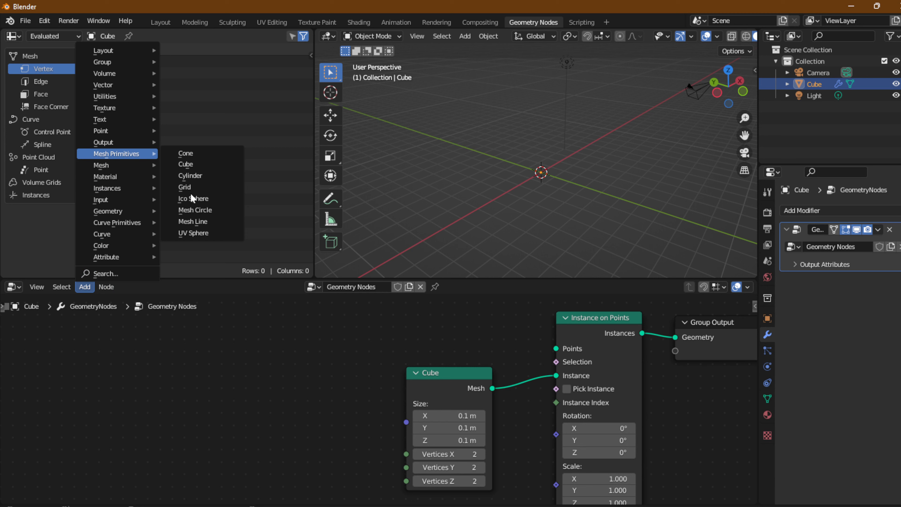
left_click(196, 234)
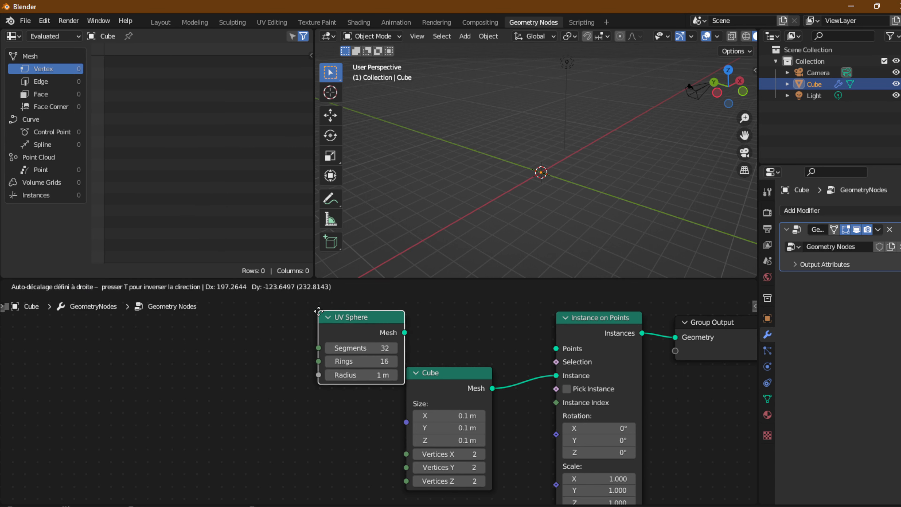
left_click(397, 287)
middle_click_drag(344, 339, 206, 393)
scroll(213, 391, "up", 1)
mouse_move(279, 348)
left_mouse_down()
mouse_move(296, 348)
mouse_move(288, 346)
left_mouse_up()
left_click_drag(353, 360, 421, 404)
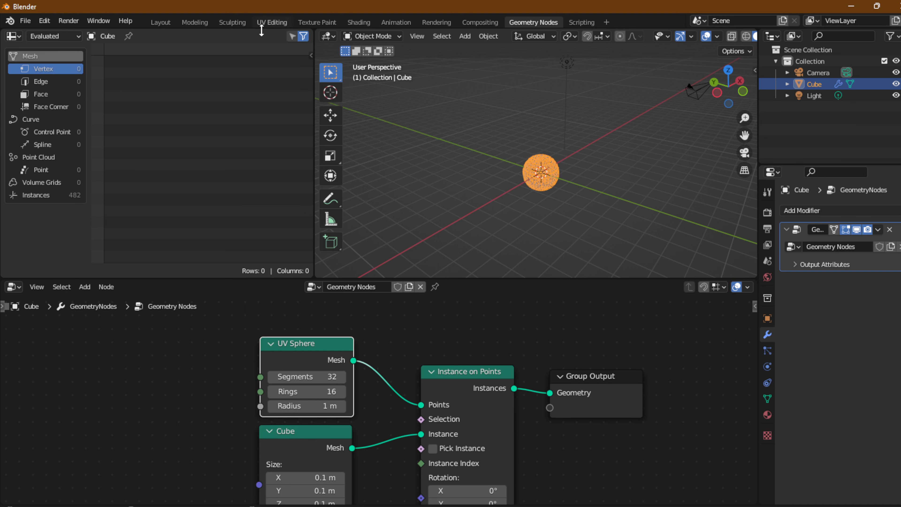
left_click(283, 21)
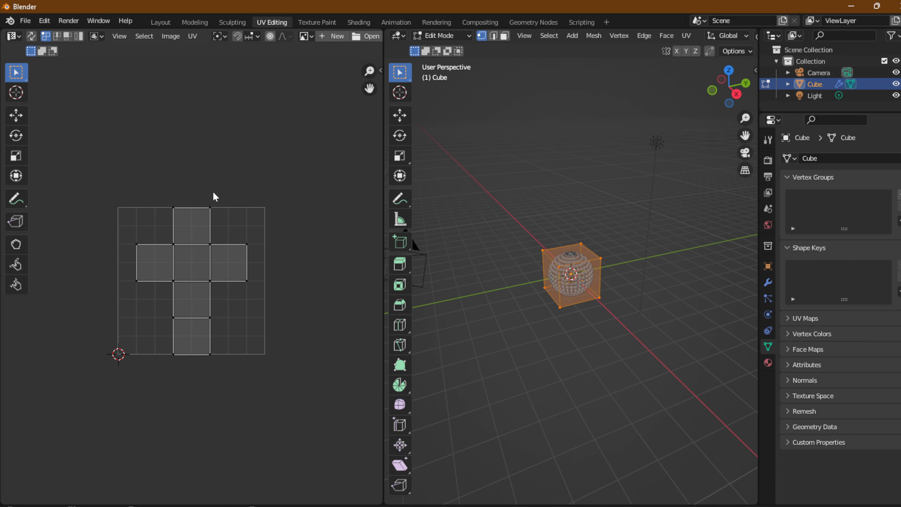
left_click(556, 37)
left_click(536, 22)
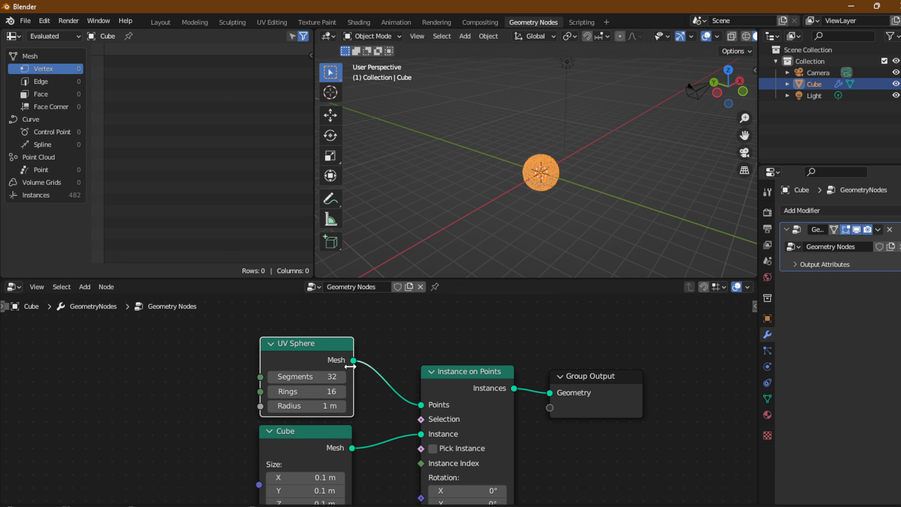
- Set the UV Sphere node's segments to 127, rings to 26 and radius to 4.3 m
mouse_move(300, 380)
left_mouse_down()
mouse_move(302, 405)
mouse_move(312, 405)
mouse_move(320, 378)
mouse_move(332, 379)
mouse_move(295, 379)
mouse_move(318, 380)
left_mouse_up()
scroll(377, 404, "down", 1)
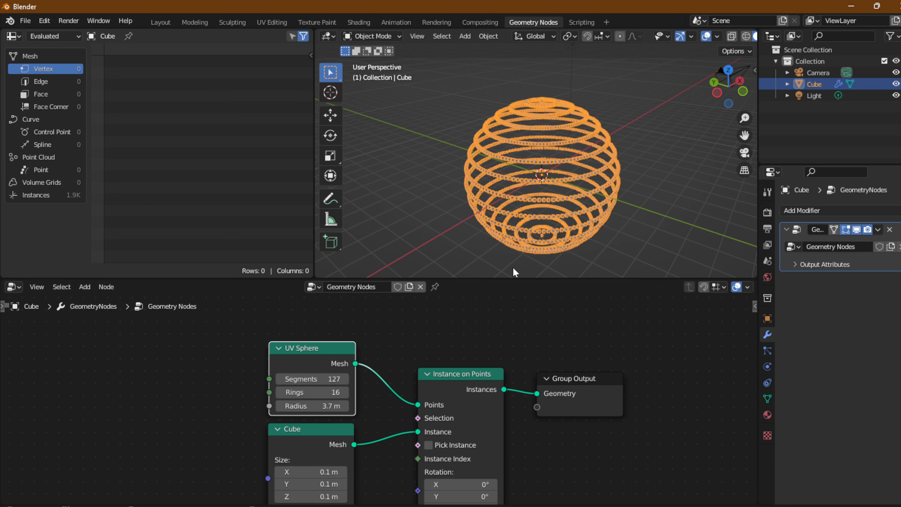
mouse_move(305, 392)
left_mouse_down()
mouse_move(326, 392)
mouse_move(298, 392)
left_mouse_up()
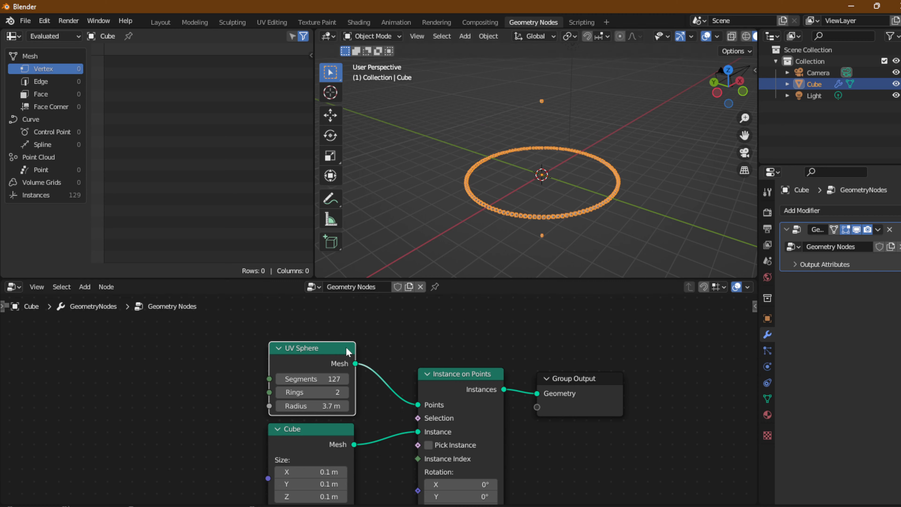
mouse_move(301, 391)
left_mouse_down()
mouse_move(329, 392)
mouse_move(314, 405)
mouse_move(341, 405)
mouse_move(305, 396)
left_mouse_up()
- Move the UV Sphere node clear of the Cube node, and highlight the Instance on Points, Cube and Group Output nodes in turn
scroll(382, 351, "down", 3)
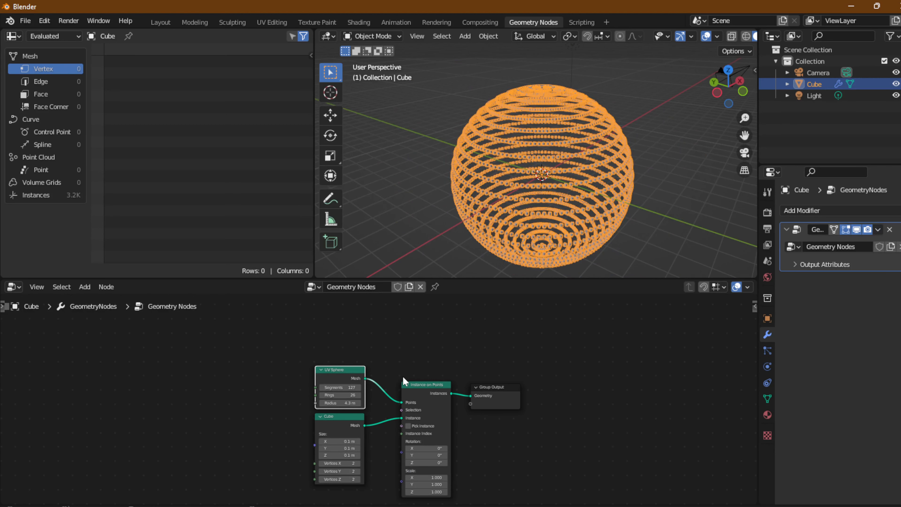
middle_click_drag(502, 440, 476, 408)
left_click_drag(315, 338, 236, 349)
left_click(333, 400)
left_click(411, 359)
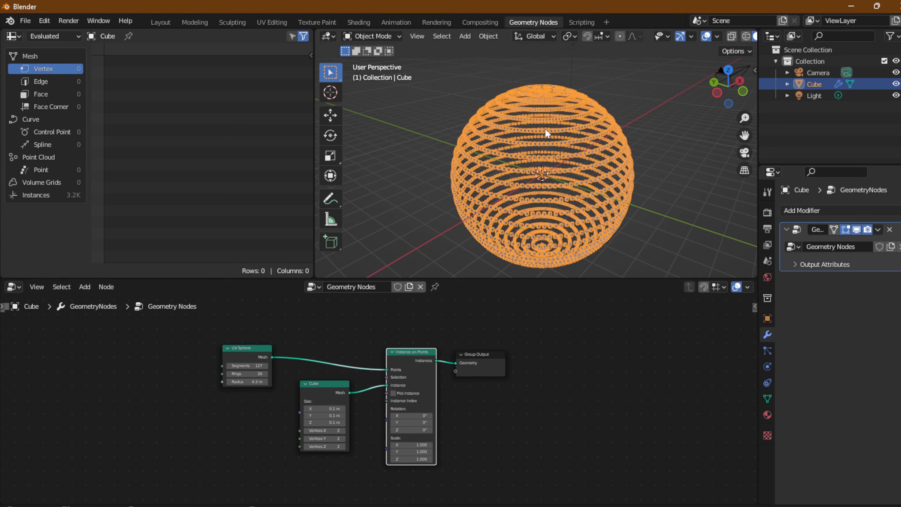
left_click(328, 401)
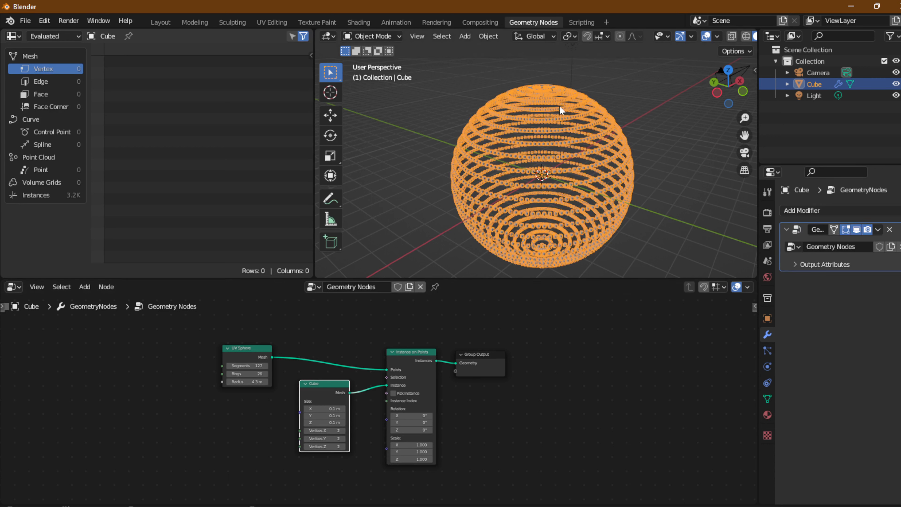
left_click(478, 366)
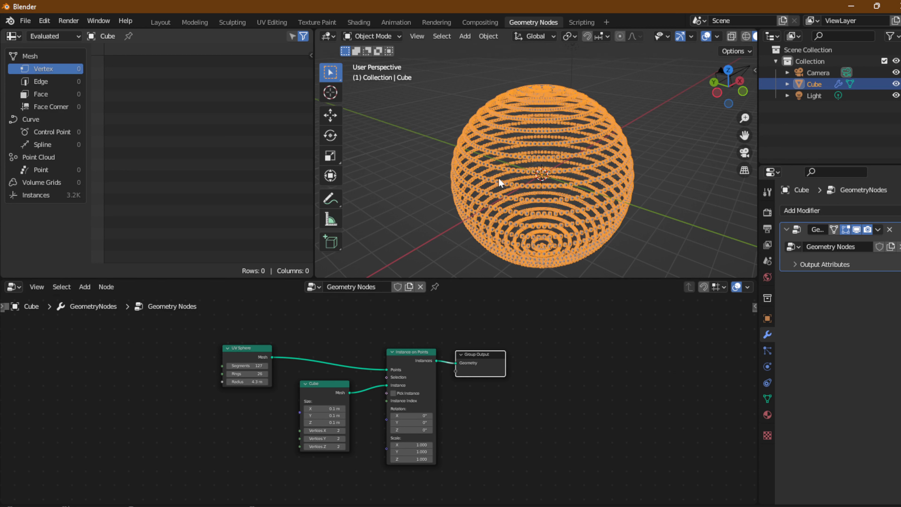
- Review the mesh primitive nodes available for adding to the node tree
left_click(85, 284)
mouse_move(134, 154)
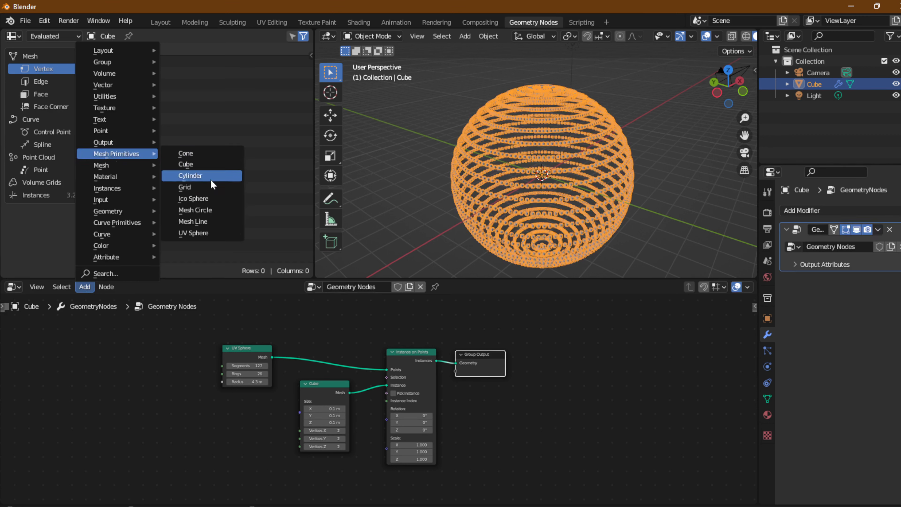